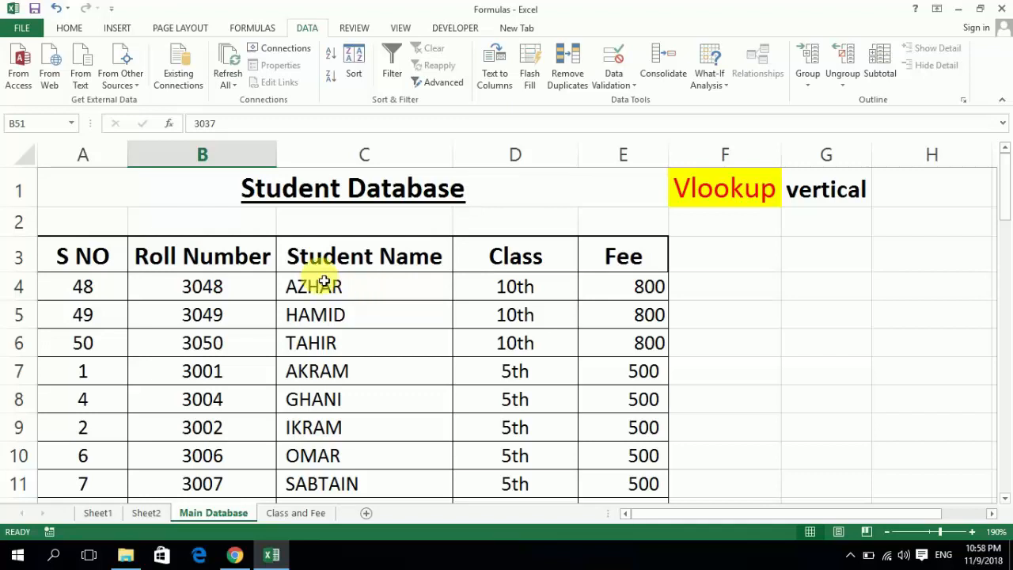
# Step: Examine the S NO, Roll Number and Student Name headers in row 3 of the Main Database sheet
pyautogui.doubleClick(261, 265)
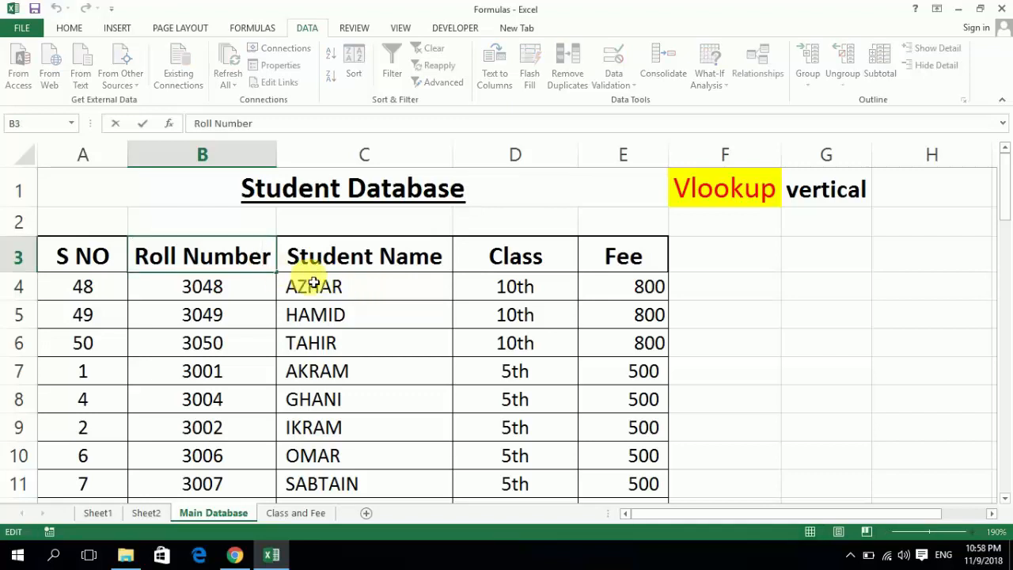
pyautogui.press('Return')
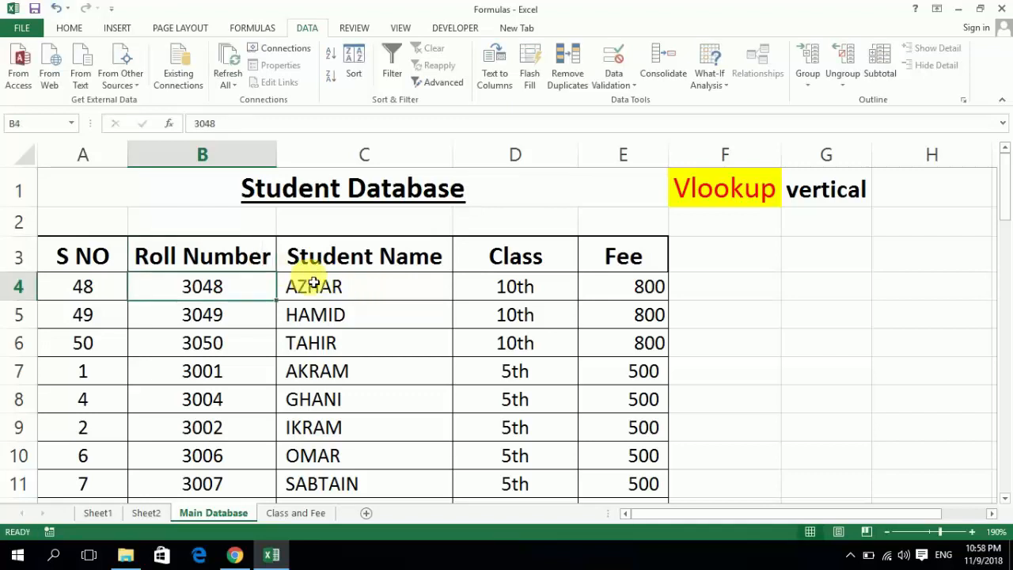
pyautogui.press('Up')
pyautogui.press('Right')
pyautogui.press('Left')
pyautogui.press('Left')
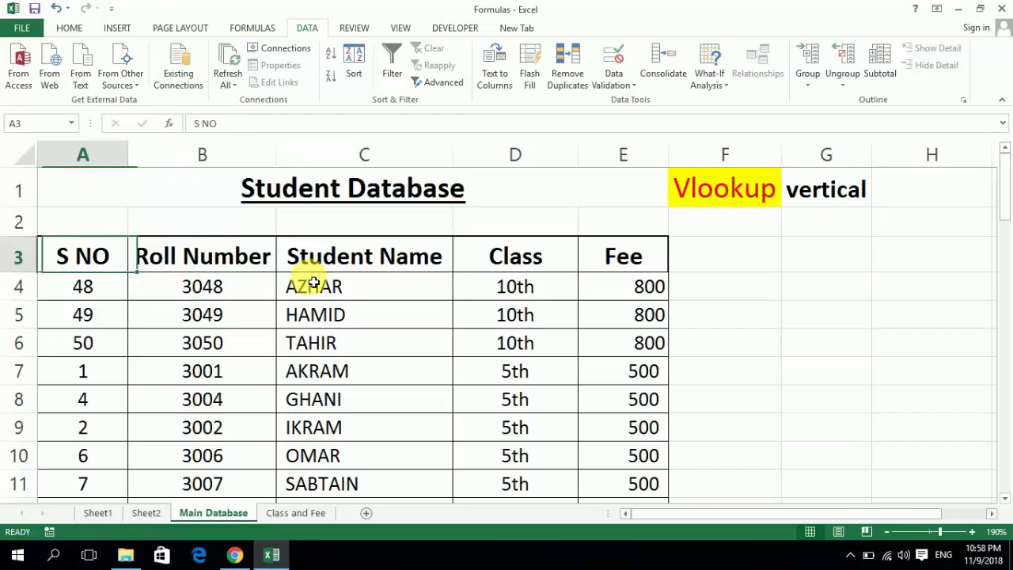
pyautogui.press('Right')
pyautogui.press('Right')
pyautogui.press('Left')
pyautogui.press('Right')
pyautogui.press('Right')
pyautogui.press('Left')
pyautogui.press('Left')
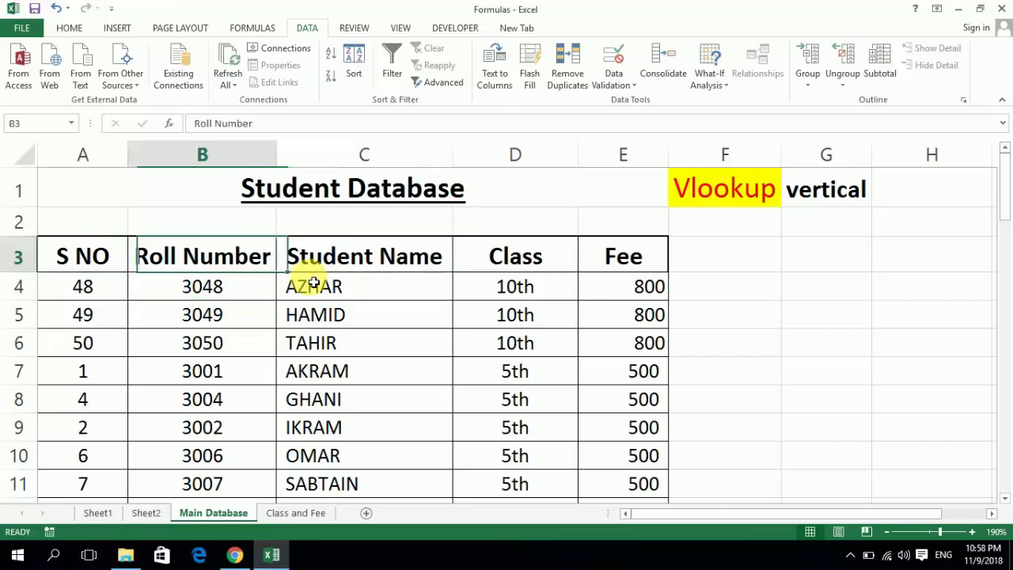
pyautogui.press('Right')
pyautogui.press('Right')
pyautogui.press('Left')
pyautogui.press('Left')
pyautogui.press('Right')
pyautogui.press('Left')
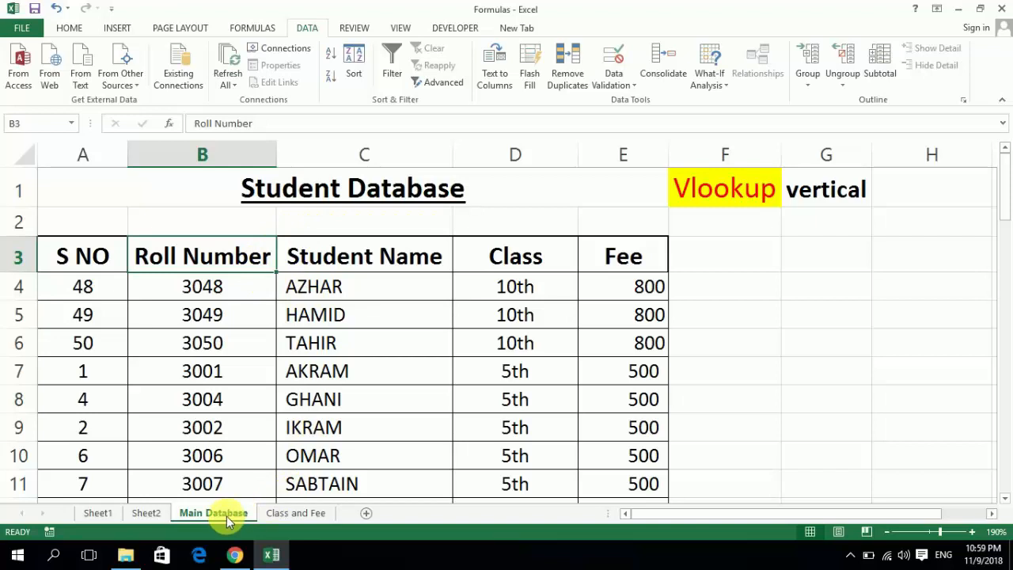
# Step: On the Class and Fee sheet, start a VLOOKUP formula in Student Name cell C7 with B7 as the lookup value
pyautogui.click(281, 514)
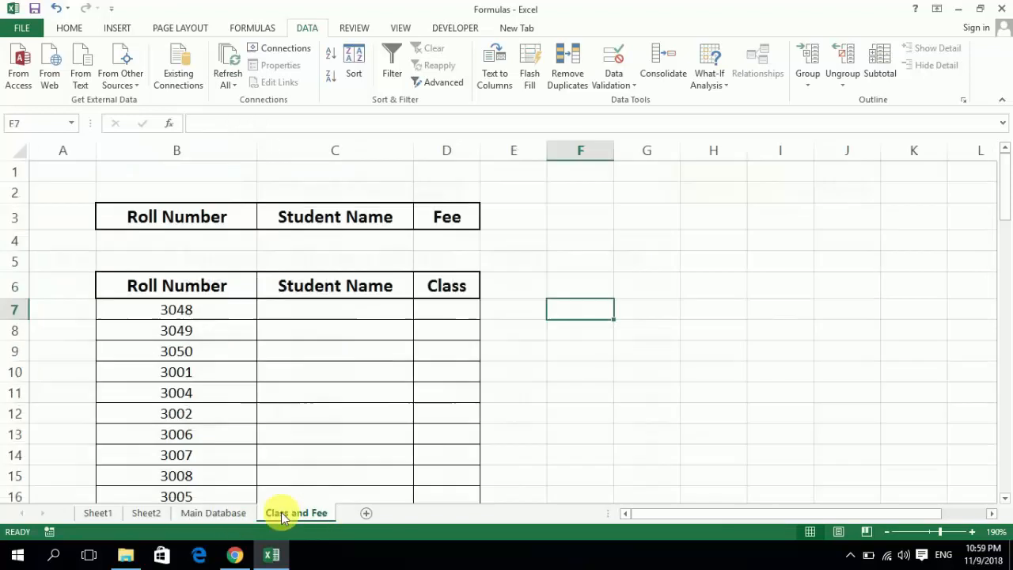
pyautogui.click(314, 319)
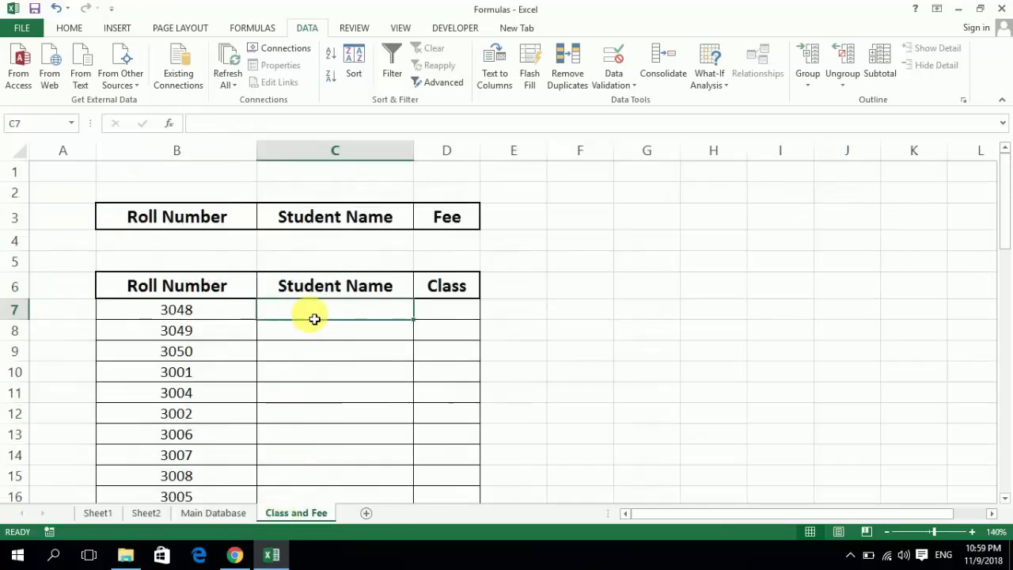
pyautogui.doubleClick(220, 317)
pyautogui.click(429, 314)
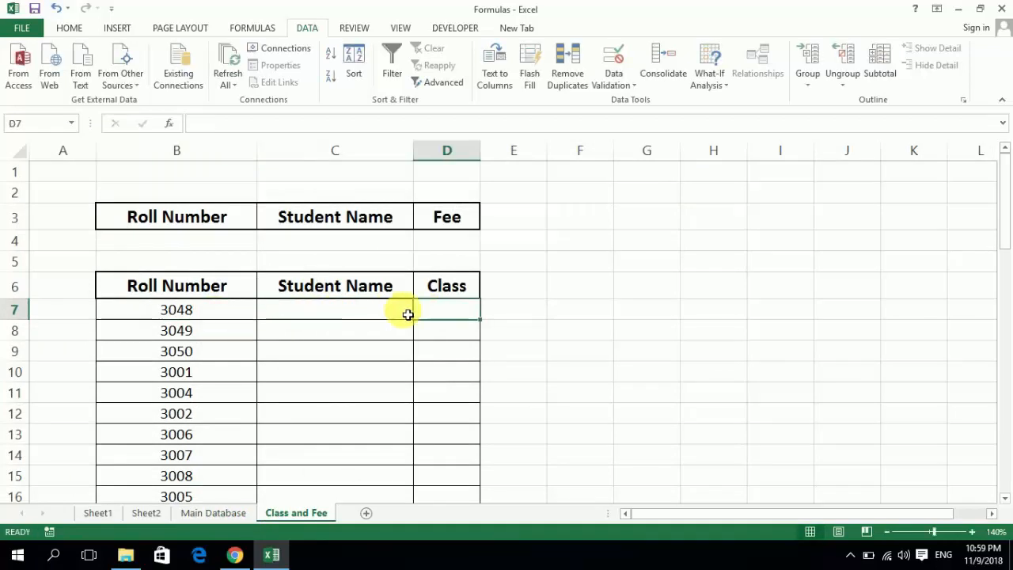
pyautogui.click(378, 315)
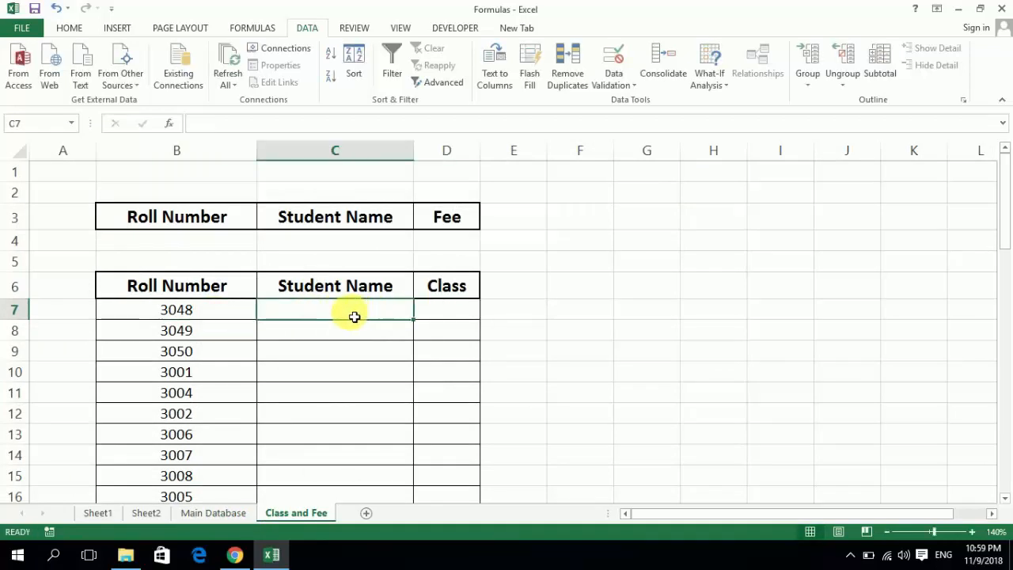
pyautogui.keyDown('ctrl'); pyautogui.scroll(5, 355, 317); pyautogui.keyUp('ctrl')
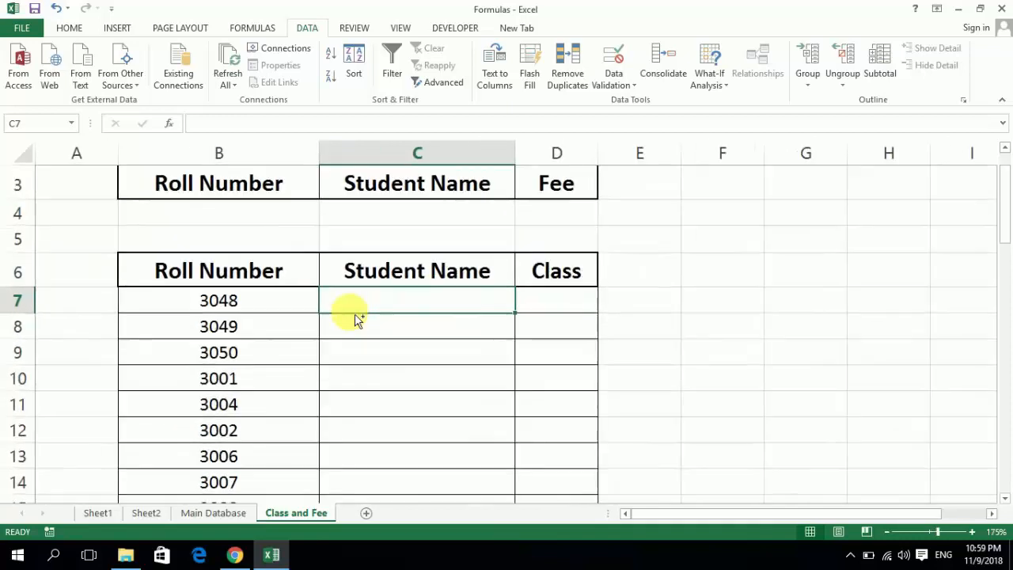
pyautogui.scroll(1, 355, 319)
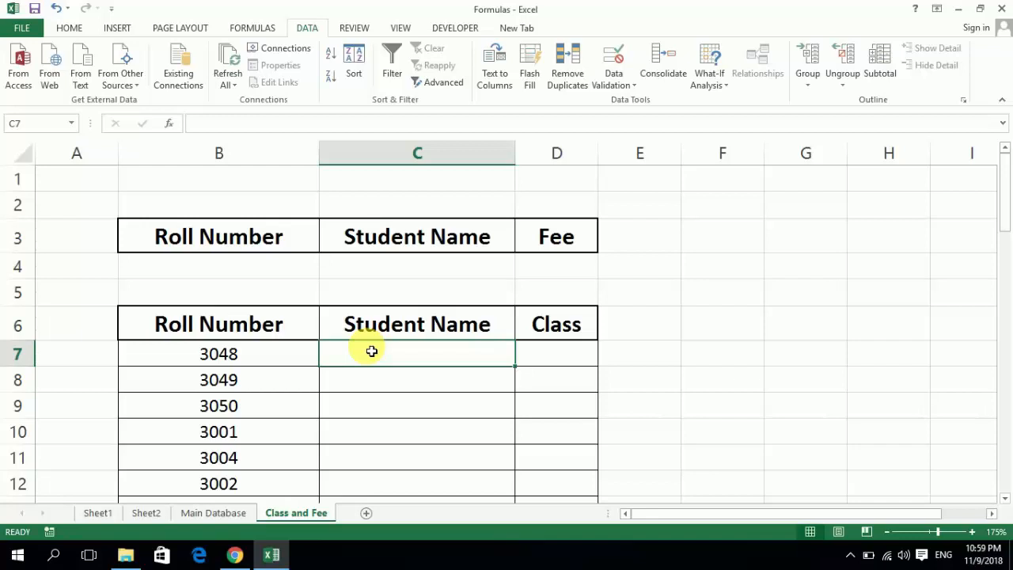
pyautogui.write('=')
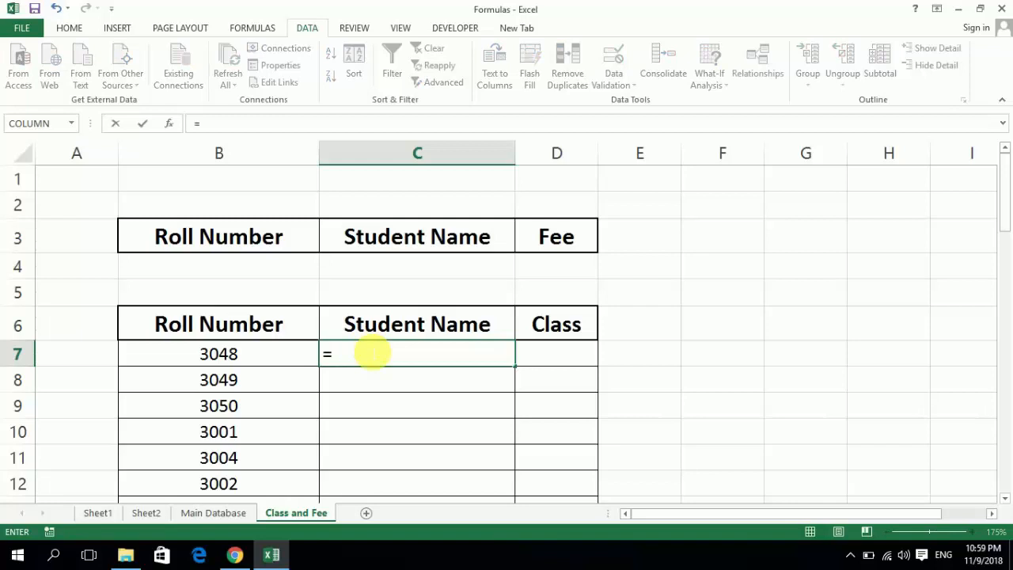
pyautogui.write('vlookup')
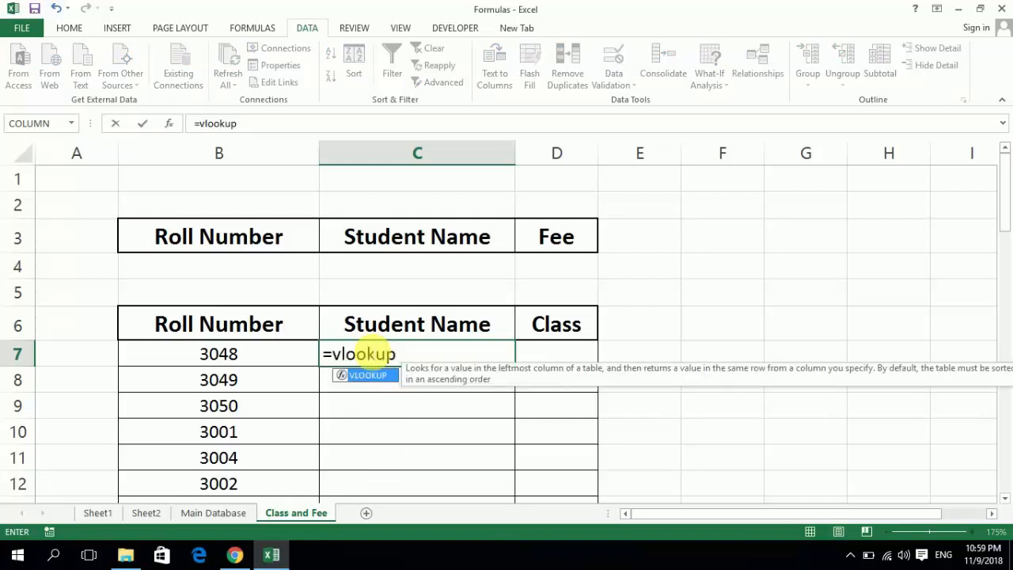
pyautogui.write('(')
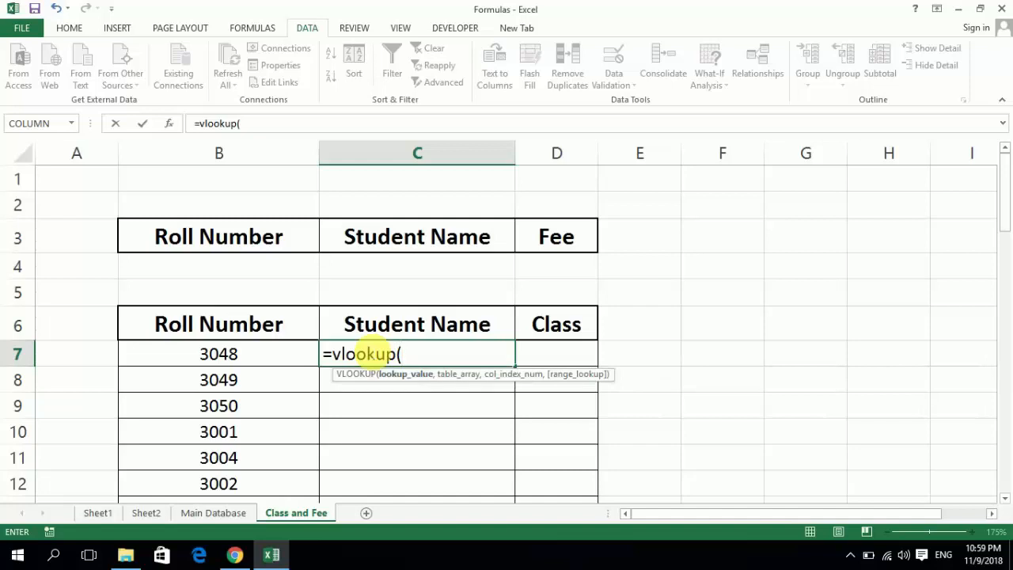
pyautogui.click(297, 355)
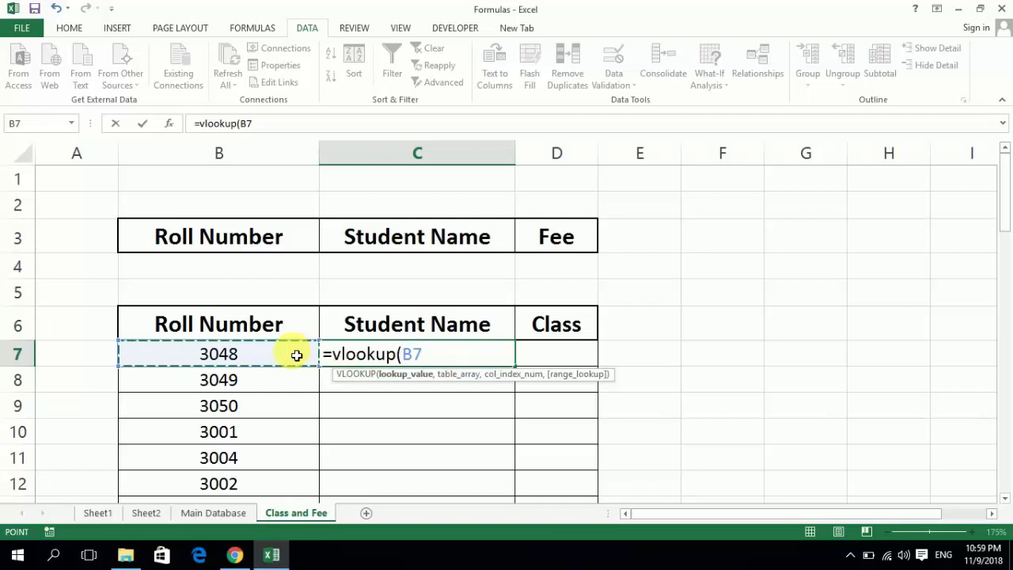
pyautogui.write(',')
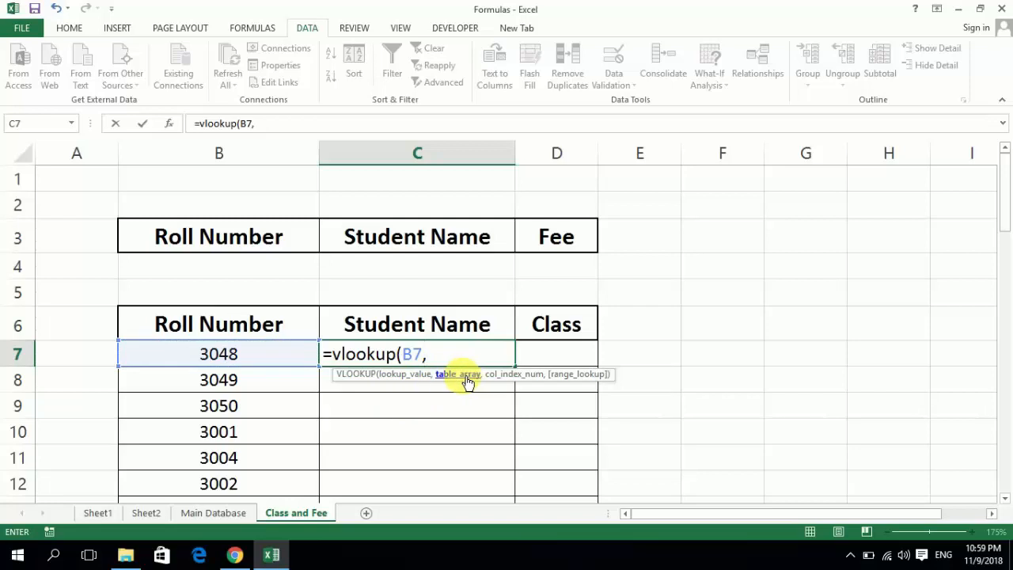
# Step: Set the formula's table array to B3:E53 on the Main Database sheet, from Roll Number through Fee
pyautogui.click(239, 513)
pyautogui.click(233, 266)
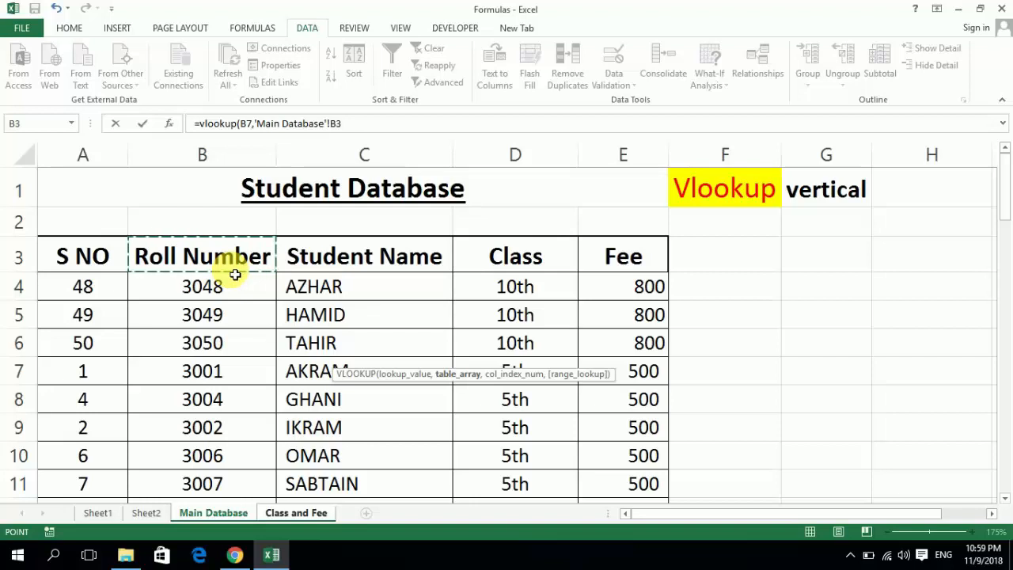
pyautogui.hotkey('shift', 'Right')
pyautogui.hotkey('shift', 'Right')
pyautogui.hotkey('shift', 'Right')
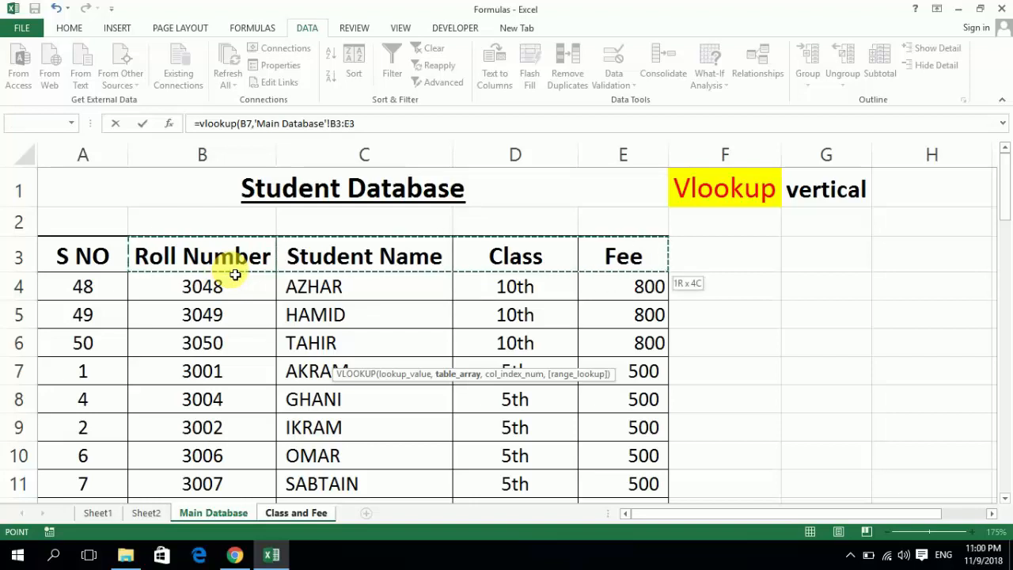
pyautogui.hotkey('ctrl', 'shift', 'Down')
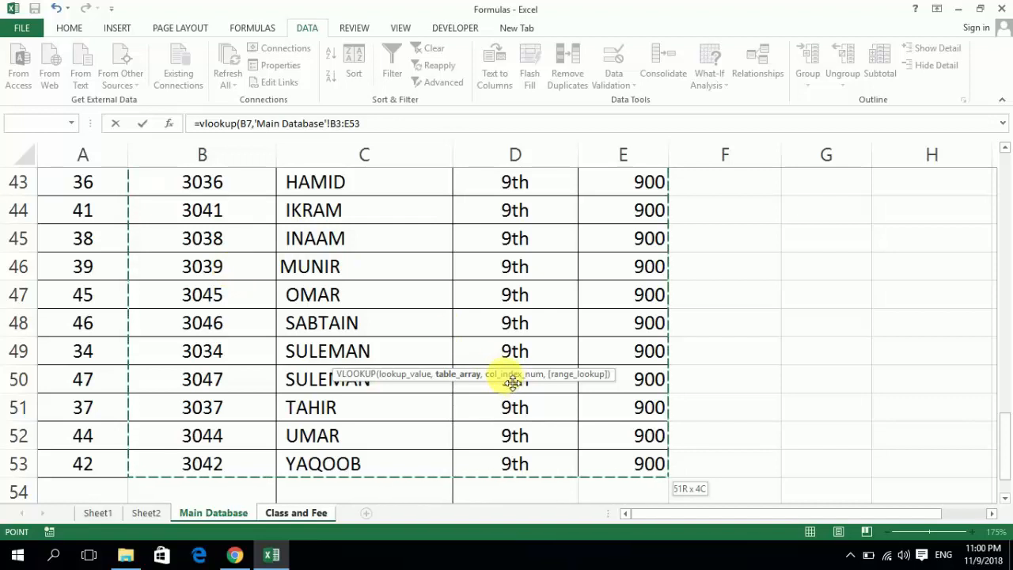
pyautogui.write(',')
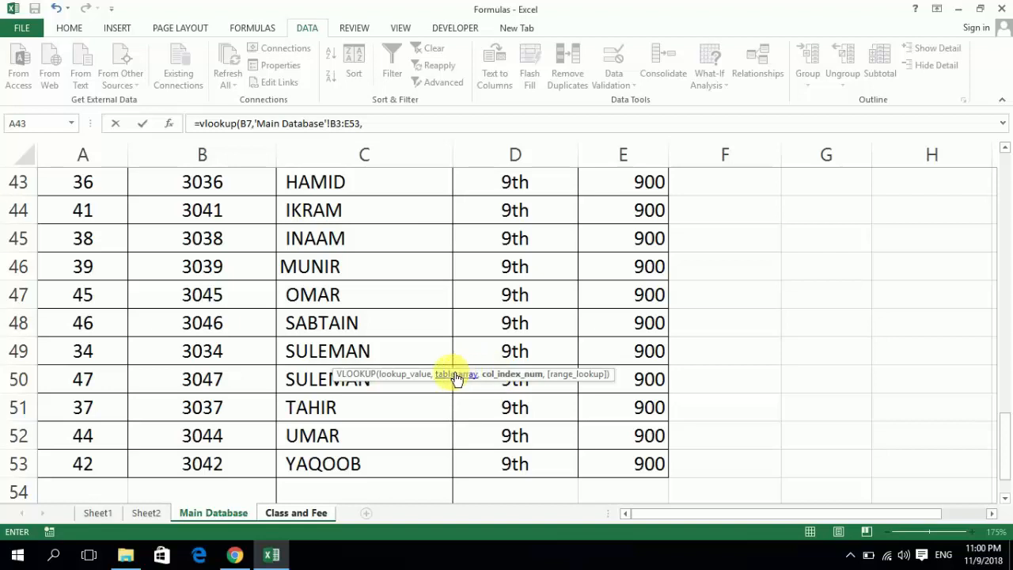
# Step: Complete the VLOOKUP with column index 2 and an empty range lookup argument, then enter it
pyautogui.scroll(7, 365, 360)
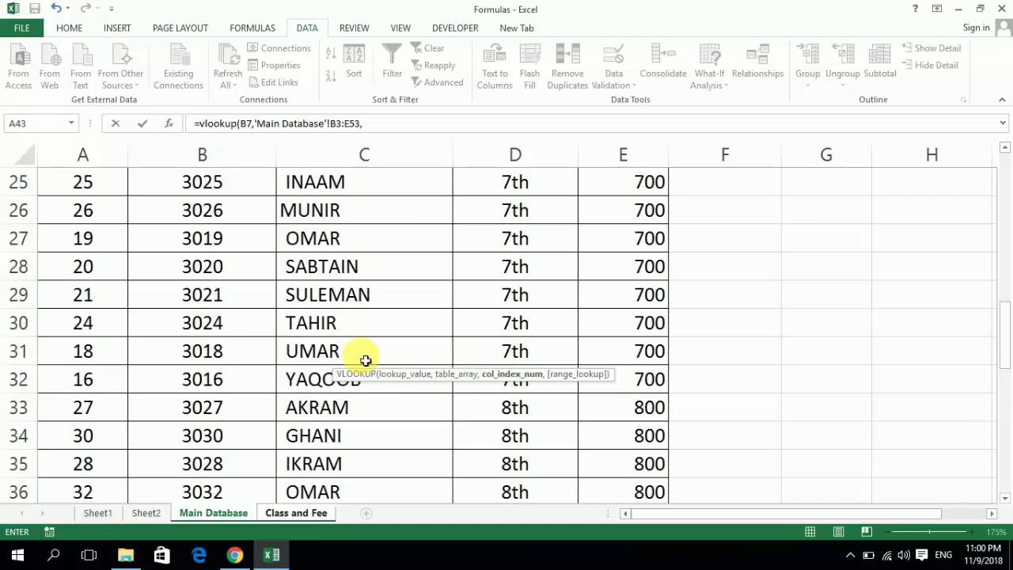
pyautogui.scroll(3, 366, 360)
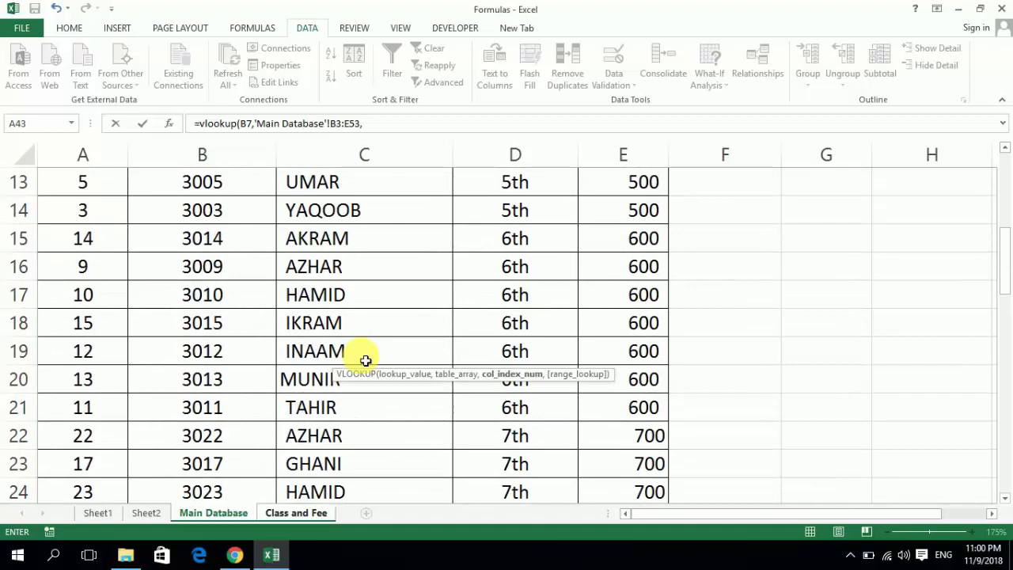
pyautogui.scroll(4, 366, 360)
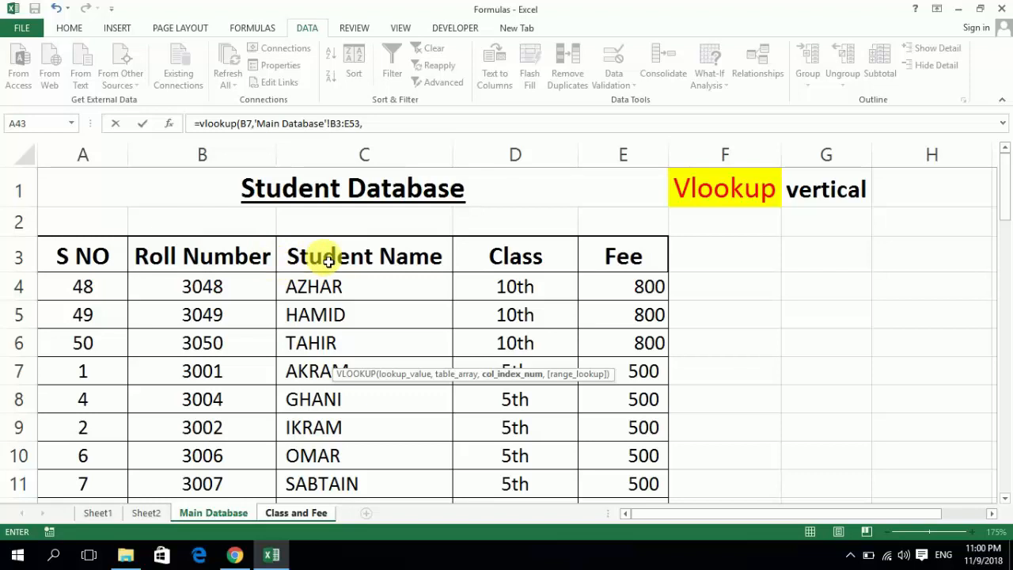
pyautogui.write('2,')
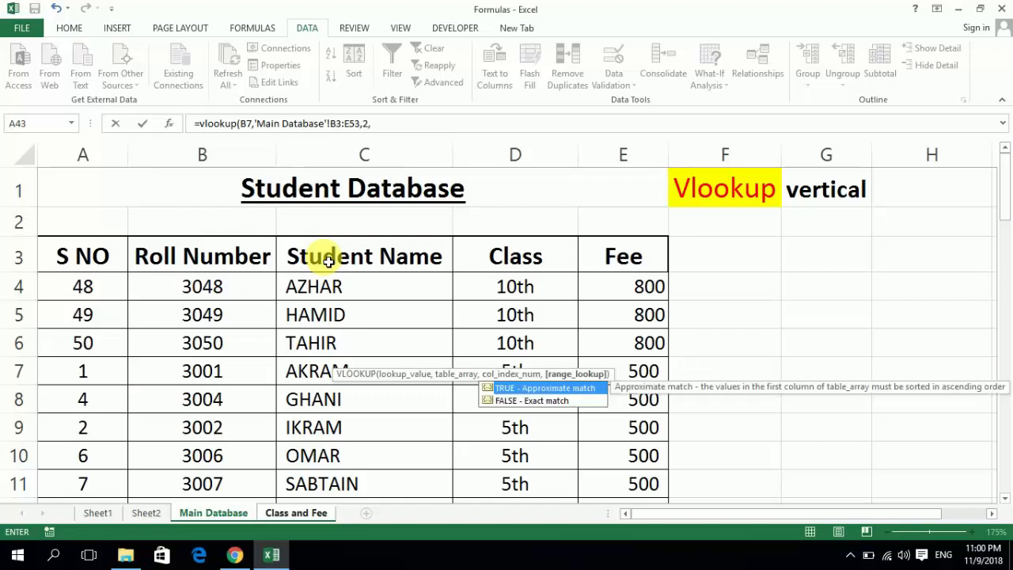
pyautogui.write(')')
pyautogui.press('Return')
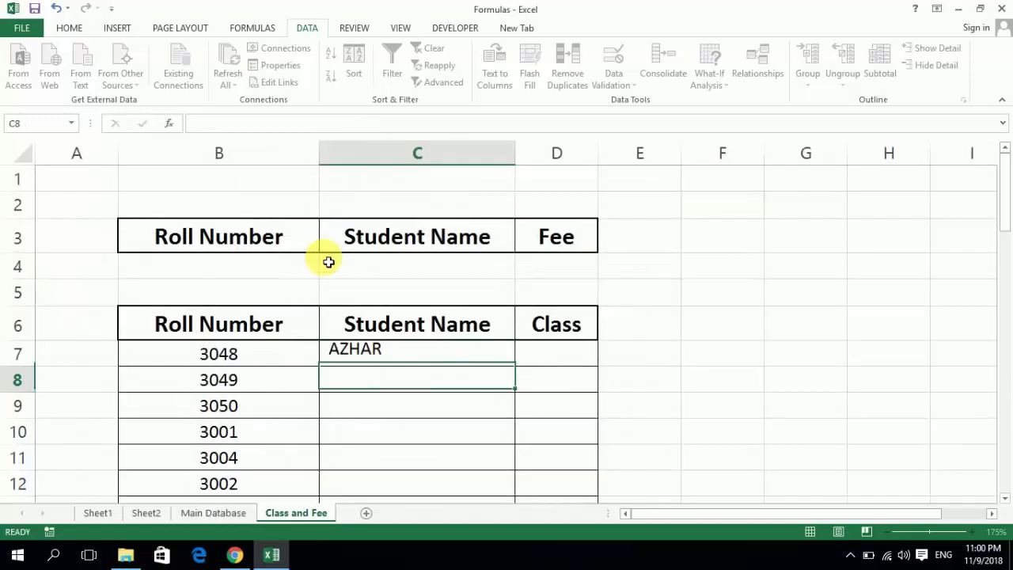
# Step: Review the lookup value, table array and column index arguments of the VLOOKUP formula in C7
pyautogui.press('Up')
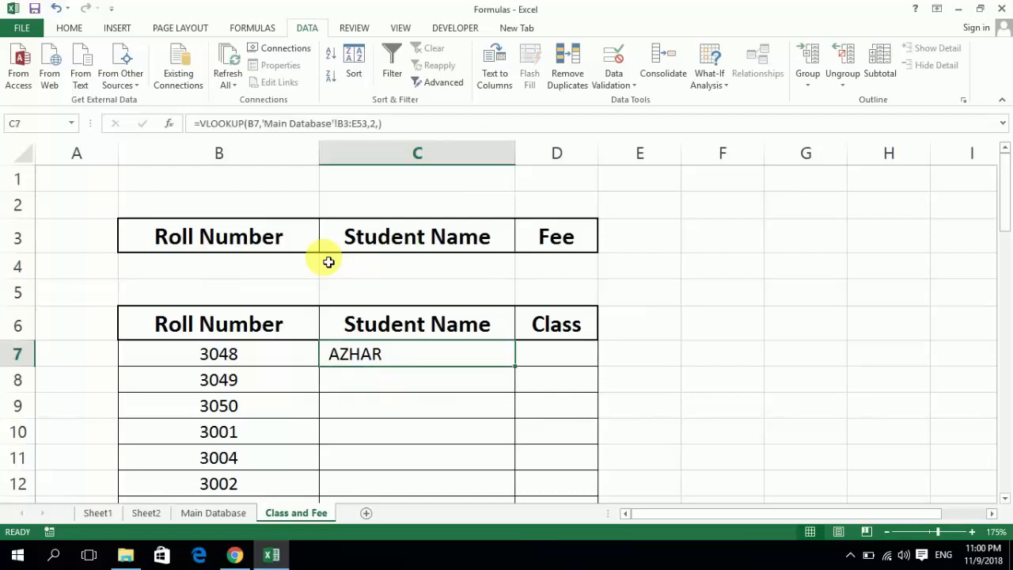
pyautogui.press('F2')
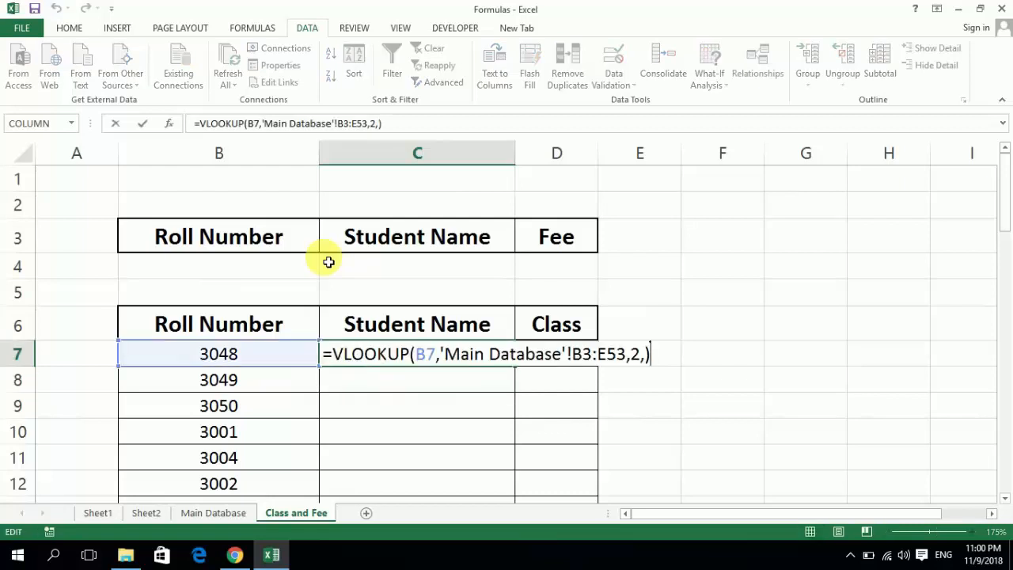
pyautogui.press('Left')
pyautogui.press('Left')
pyautogui.press('Left')
pyautogui.press('Left')
pyautogui.press('Left')
pyautogui.press('Left')
pyautogui.press('Left')
pyautogui.press('Left')
pyautogui.press('Left')
pyautogui.press('Left')
pyautogui.press('Left')
pyautogui.press('Left')
pyautogui.press('Left')
pyautogui.press('Left')
pyautogui.press('Left')
pyautogui.press('Left')
pyautogui.press('Left')
pyautogui.press('Left')
pyautogui.press('Left')
pyautogui.press('Left')
pyautogui.press('Left')
pyautogui.press('Left')
pyautogui.press('Left')
pyautogui.press('Left')
pyautogui.press('Left')
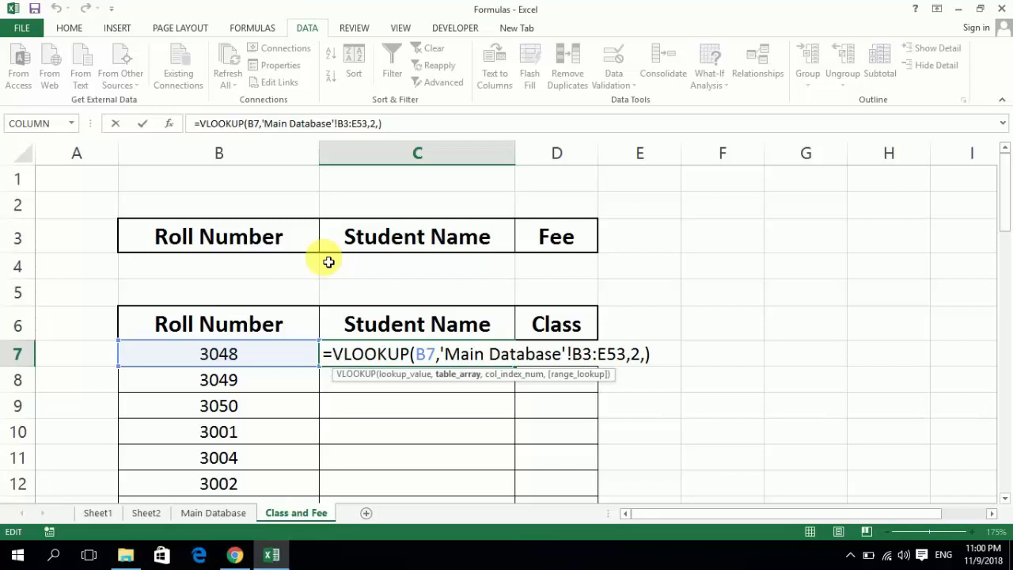
pyautogui.press('Left')
pyautogui.press('Left')
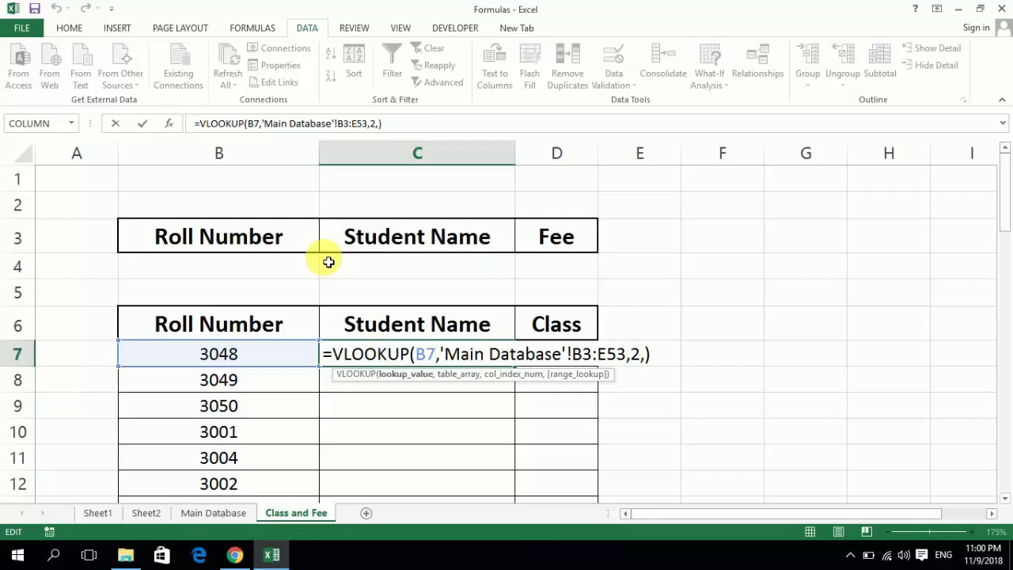
pyautogui.press('Right')
pyautogui.press('Right')
pyautogui.press('Right')
pyautogui.press('Right')
pyautogui.press('Right')
pyautogui.press('Right')
pyautogui.press('Right')
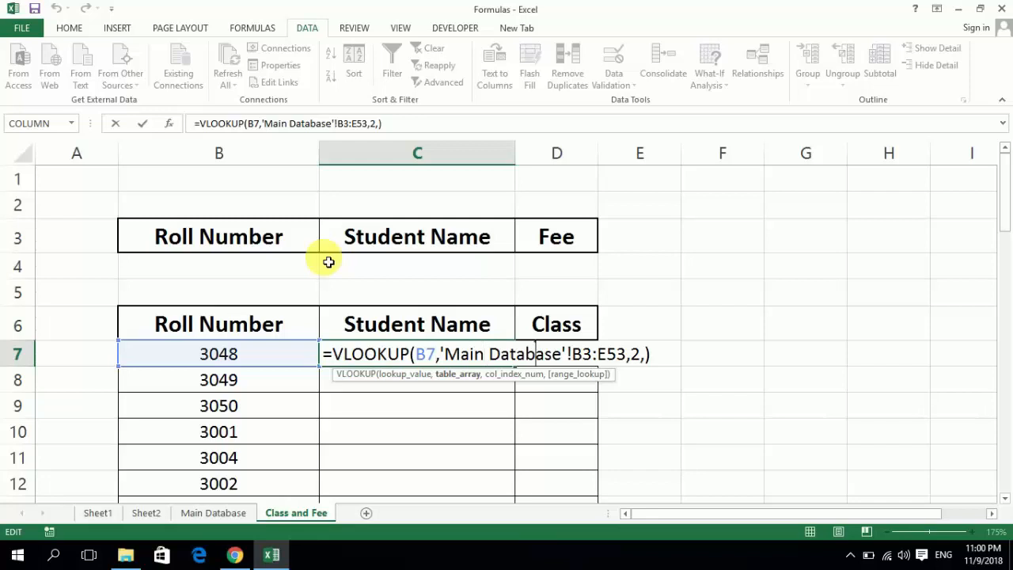
pyautogui.press('Right')
pyautogui.press('Right')
pyautogui.press('Right')
pyautogui.press('Right')
pyautogui.press('Right')
pyautogui.press('Right')
pyautogui.press('Right')
pyautogui.press('Right')
pyautogui.press('Right')
pyautogui.press('Right')
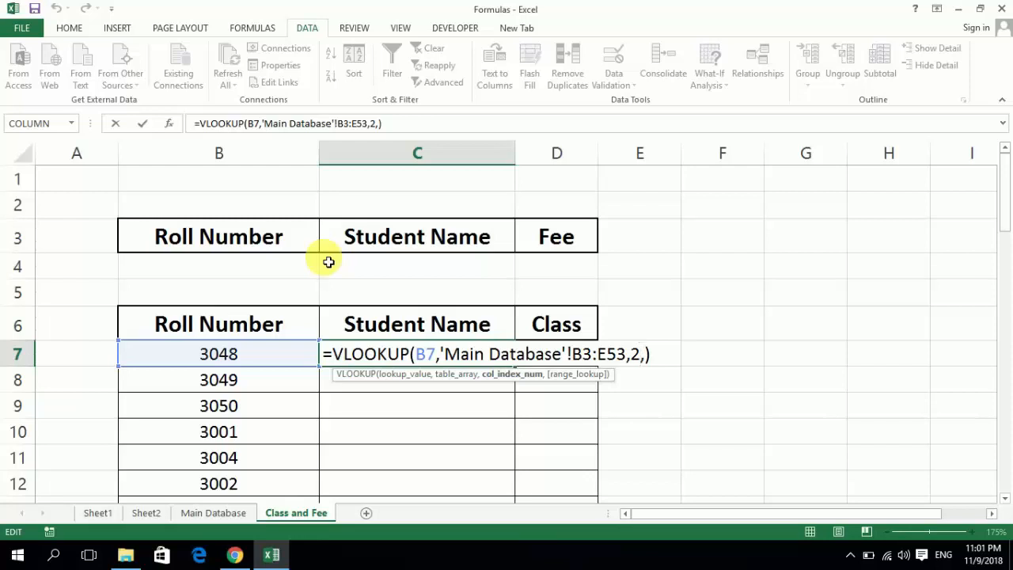
pyautogui.press('Return')
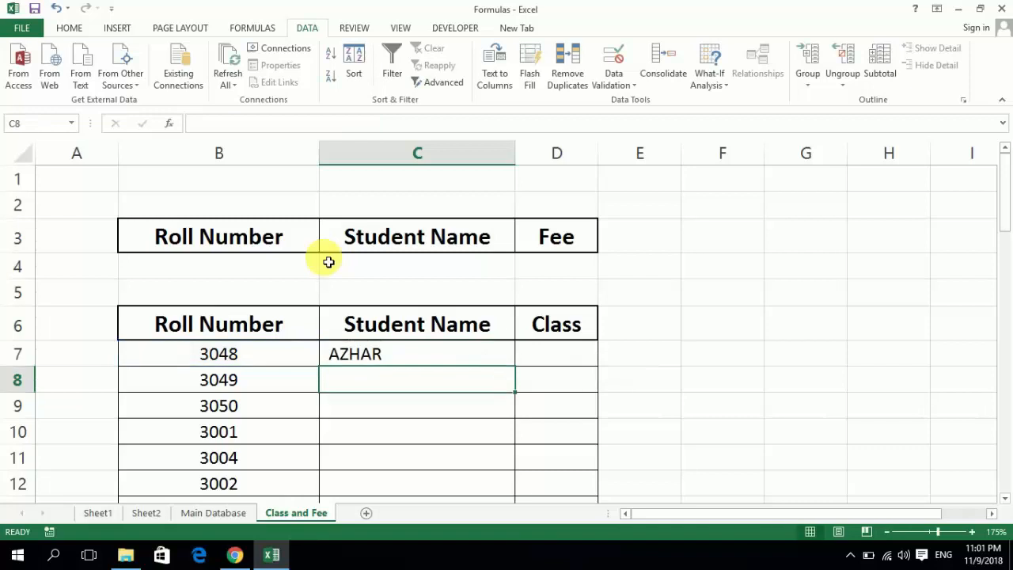
# Step: In the VLOOKUP formula in C7, lock the lookup value's column so it reads $B7
pyautogui.press('Up')
pyautogui.press('Right')
pyautogui.press('Left')
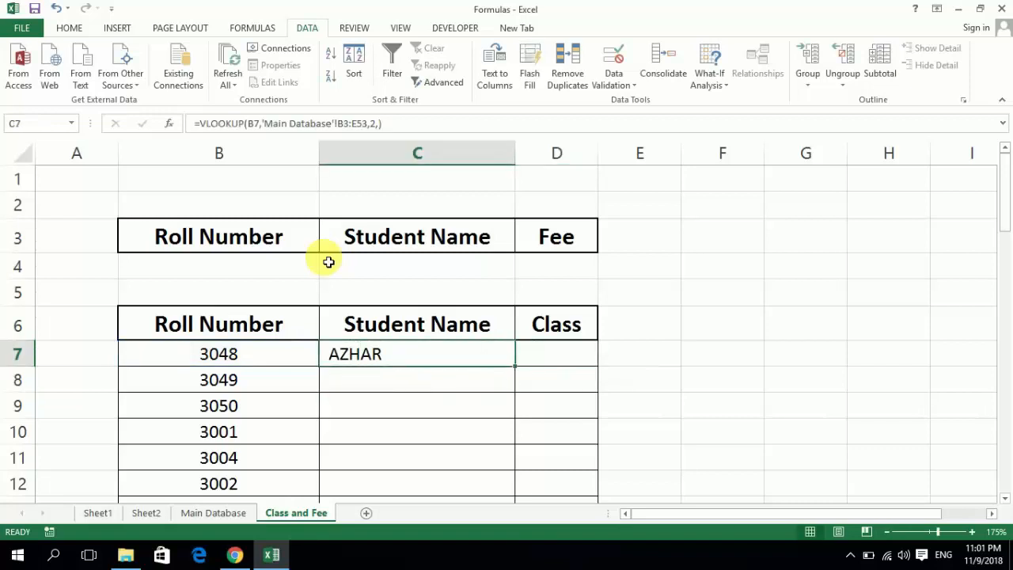
pyautogui.press('F2')
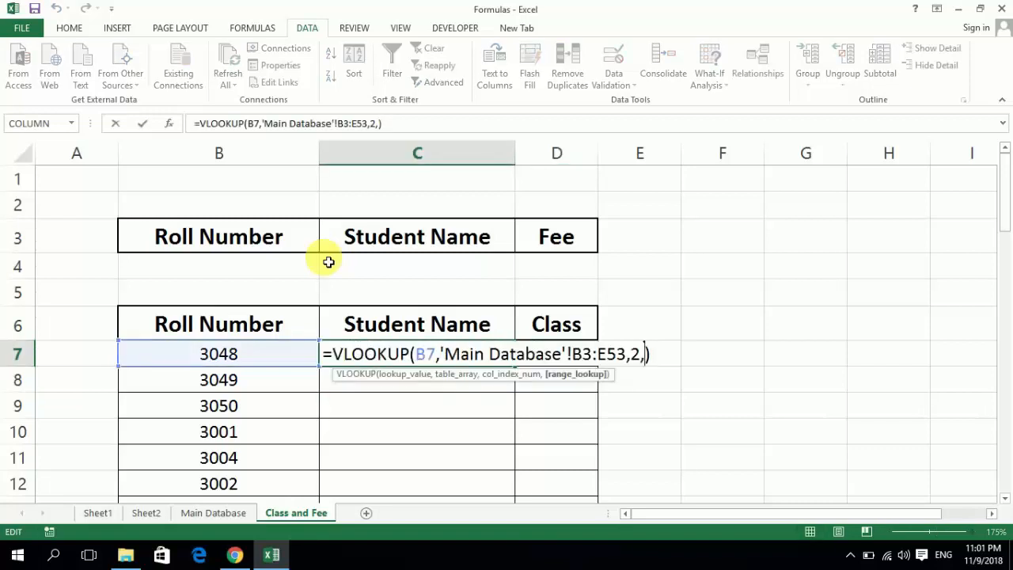
pyautogui.press('Left')
pyautogui.press('Left')
pyautogui.press('Left')
pyautogui.press('Left')
pyautogui.press('Left')
pyautogui.press('Left')
pyautogui.press('Left')
pyautogui.press('Left')
pyautogui.press('Left')
pyautogui.press('Left')
pyautogui.press('Left')
pyautogui.press('Left')
pyautogui.press('Left')
pyautogui.press('Left')
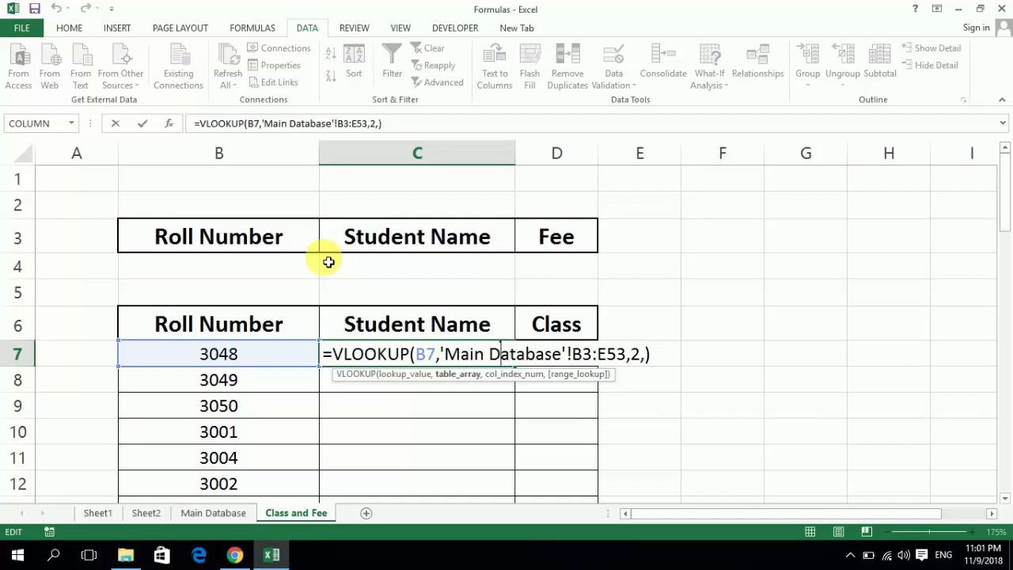
pyautogui.press('Left')
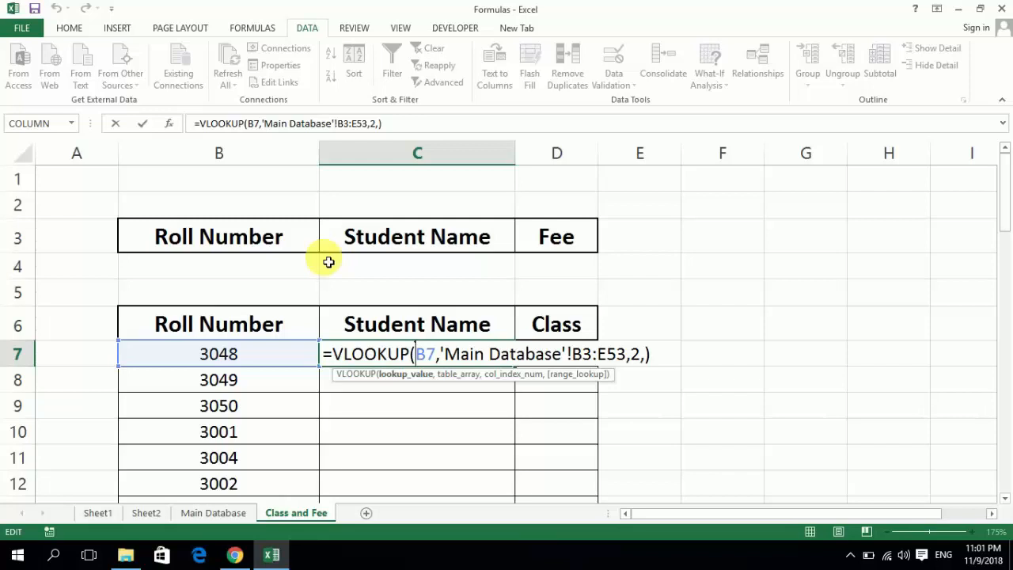
pyautogui.write('$')
# Step: Make the formula's Main Database table array absolute as $B$3:$E$53 and enter the formula
pyautogui.press('Right')
pyautogui.press('Right')
pyautogui.press('Right')
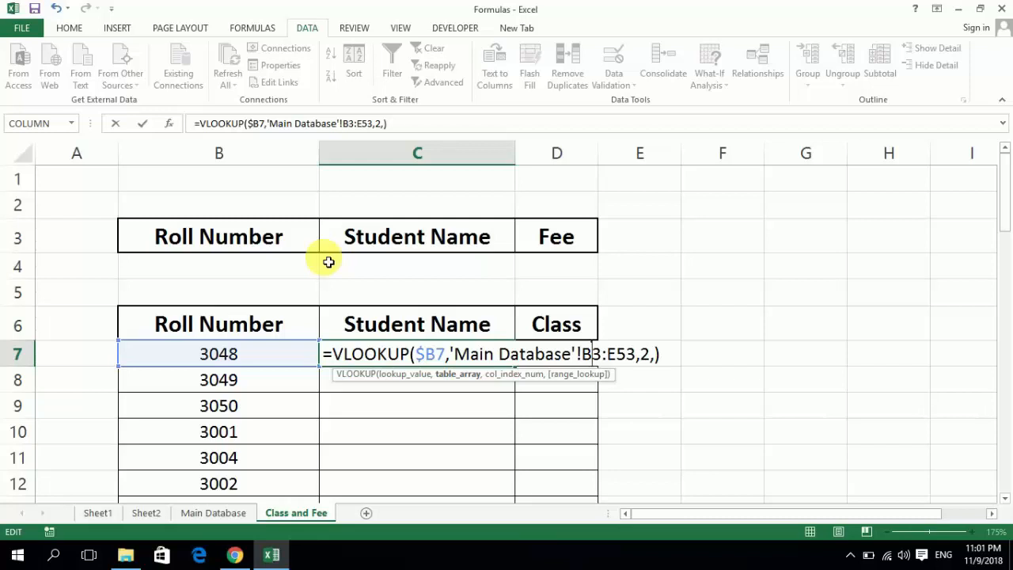
pyautogui.press('F4')
pyautogui.press('Right')
pyautogui.press('Right')
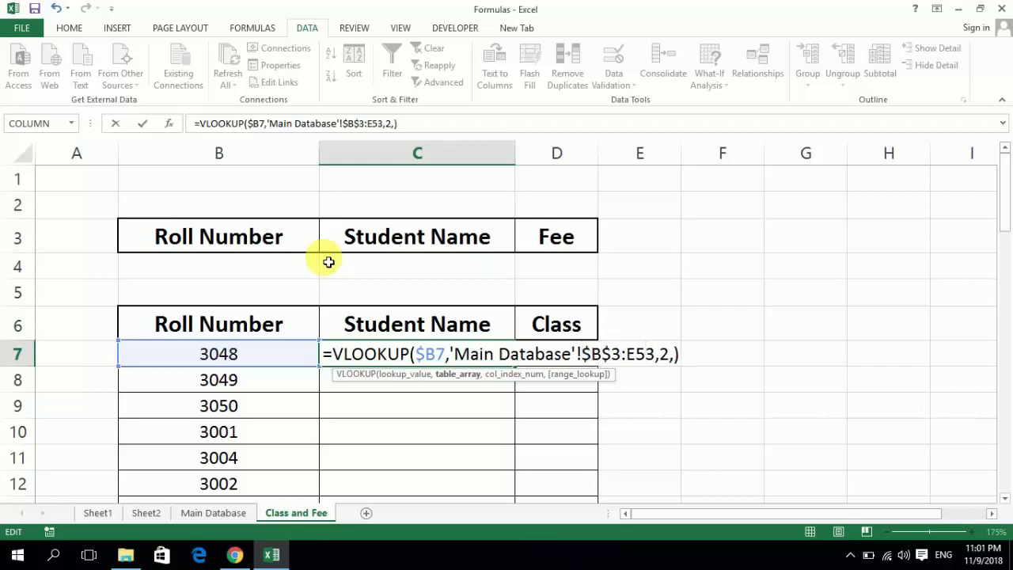
pyautogui.press('F4')
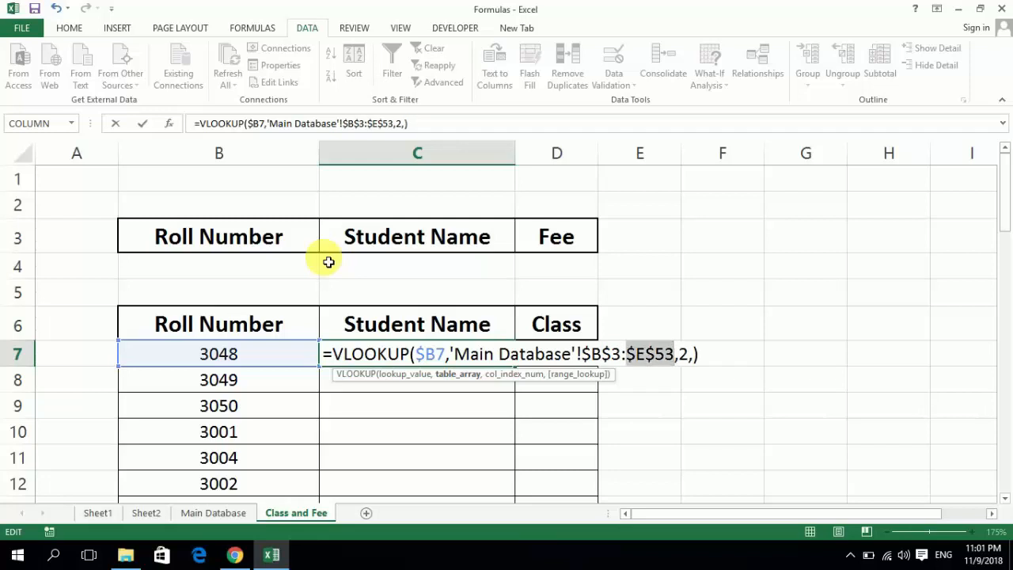
pyautogui.press('Return')
# Step: Copy the VLOOKUP formula from C7 into Class cell D7
pyautogui.press('Up')
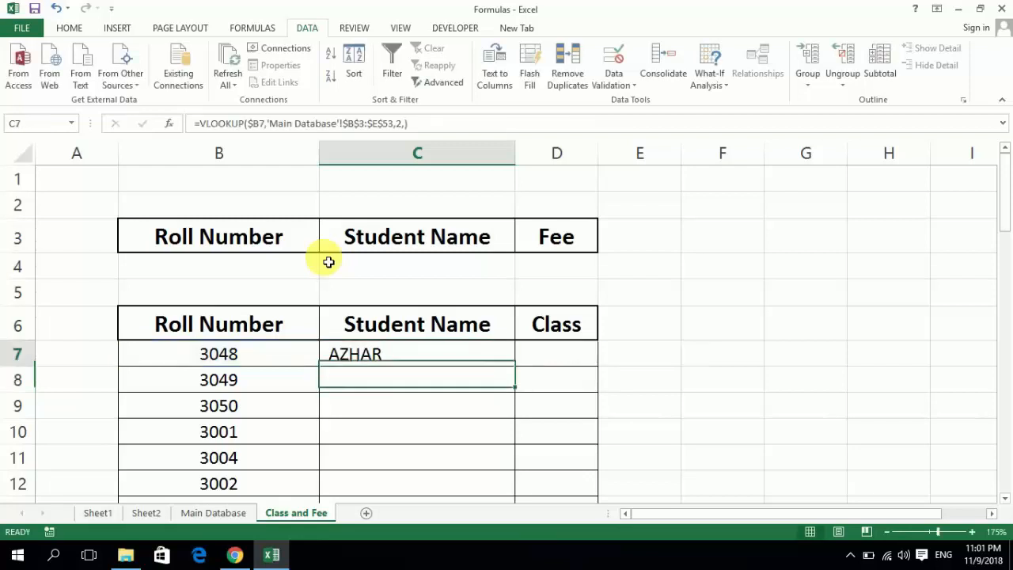
pyautogui.hotkey('ctrl', 'c')
pyautogui.press('Right')
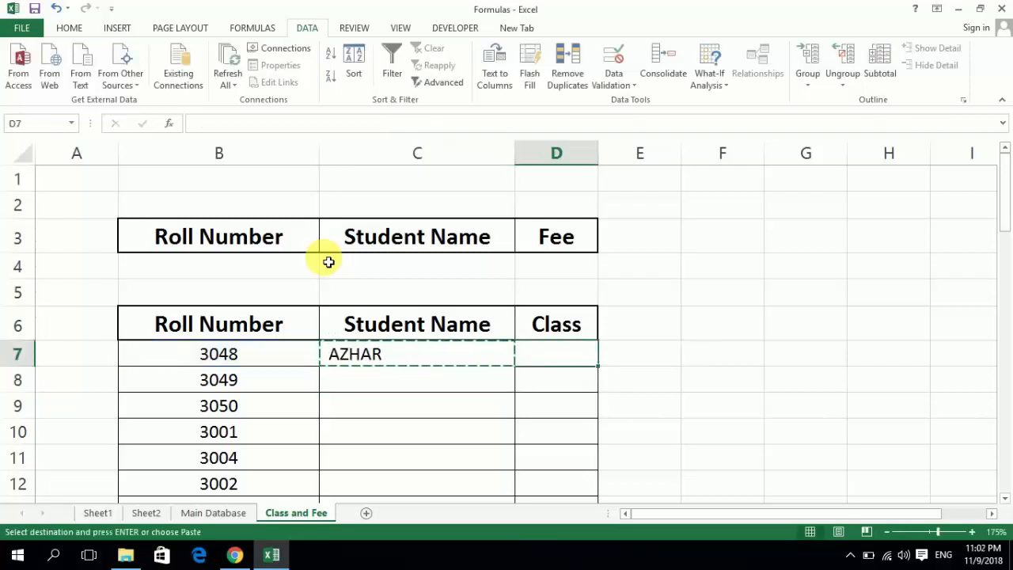
pyautogui.press('Return')
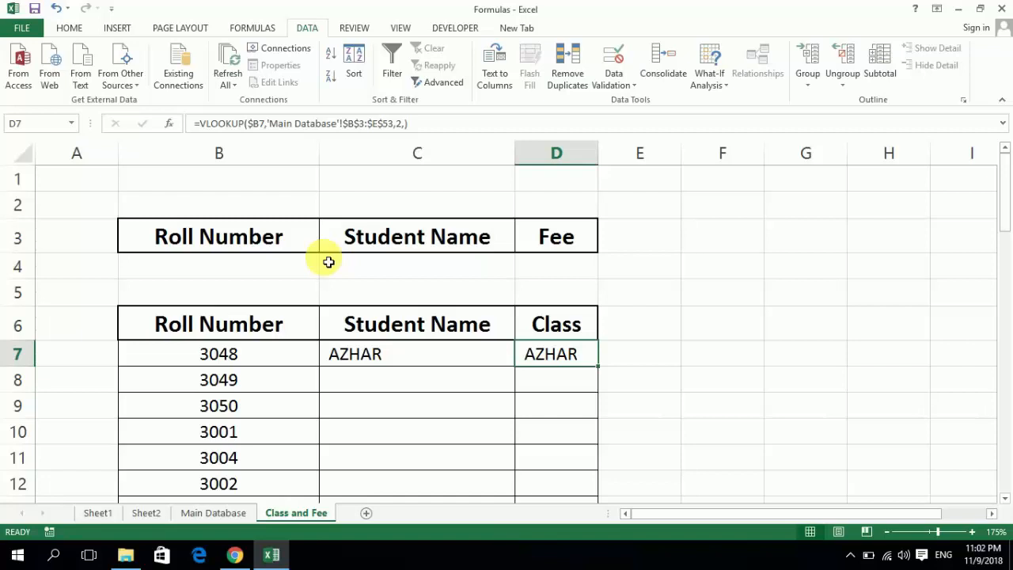
# Step: Check the column index argument of the copied VLOOKUP formula in D7
pyautogui.press('F2')
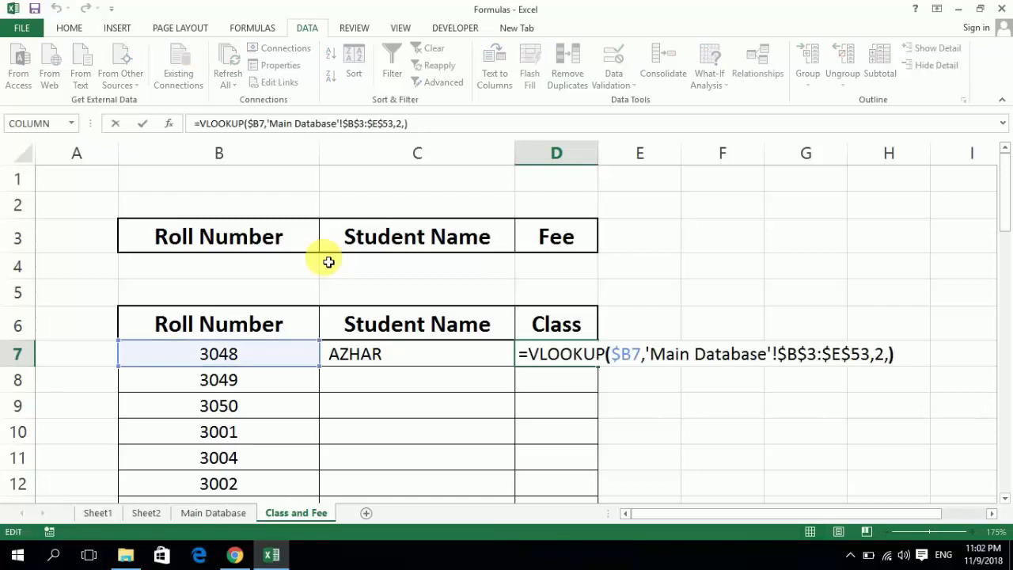
pyautogui.press('Left')
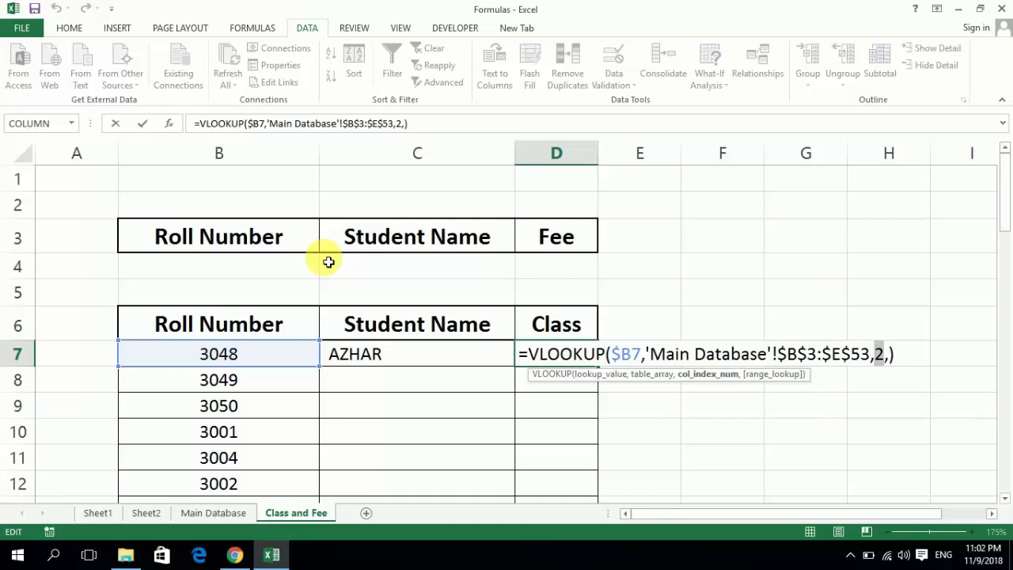
pyautogui.press('Return')
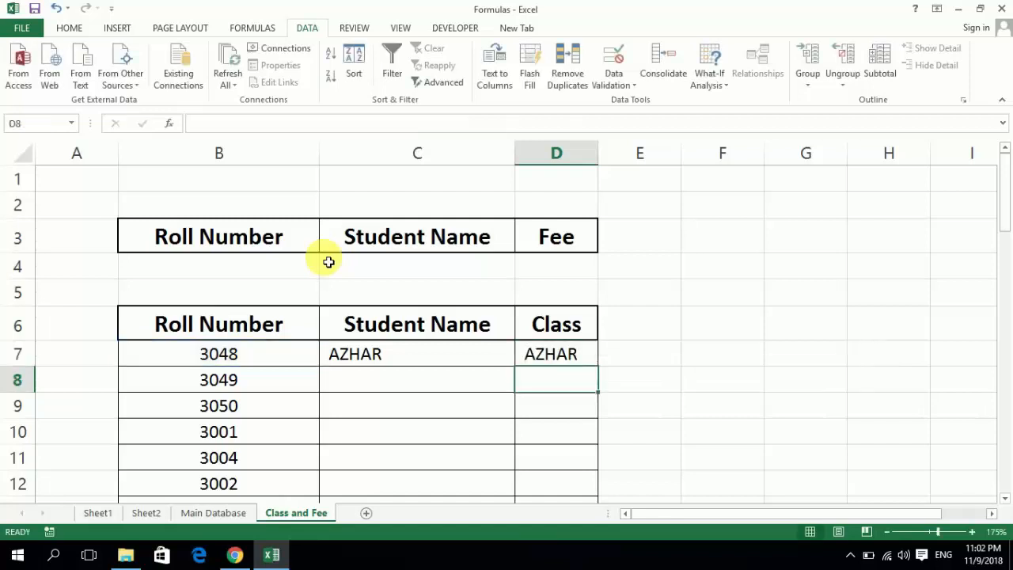
# Step: On the Main Database sheet, number the Roll Number through Fee columns 1 to 4 in cells B2:E2
pyautogui.click(212, 512)
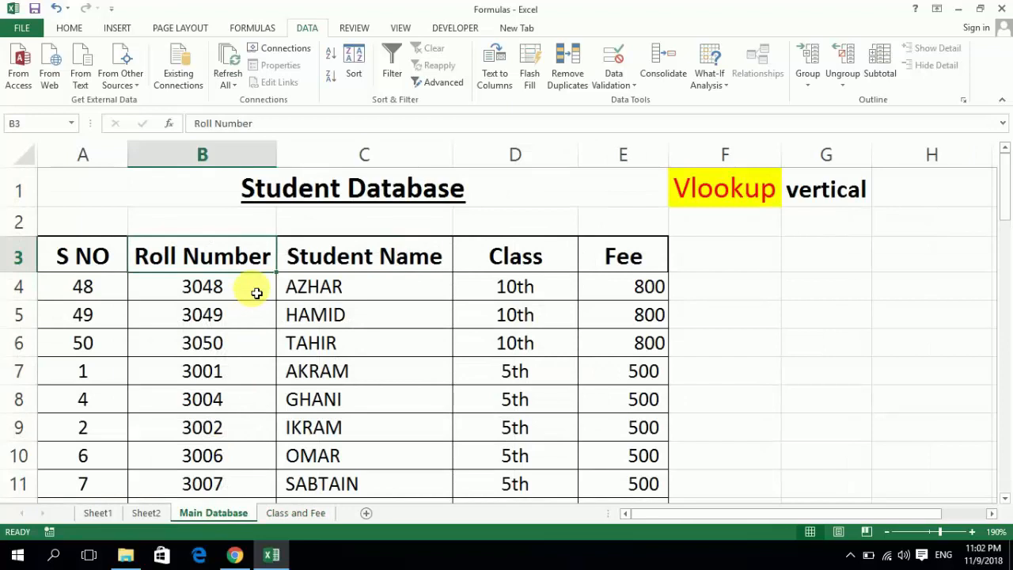
pyautogui.press('Right')
pyautogui.press('Right')
pyautogui.press('Left')
pyautogui.press('Left')
pyautogui.press('Up')
pyautogui.write('1')
pyautogui.press('Tab')
pyautogui.write('2')
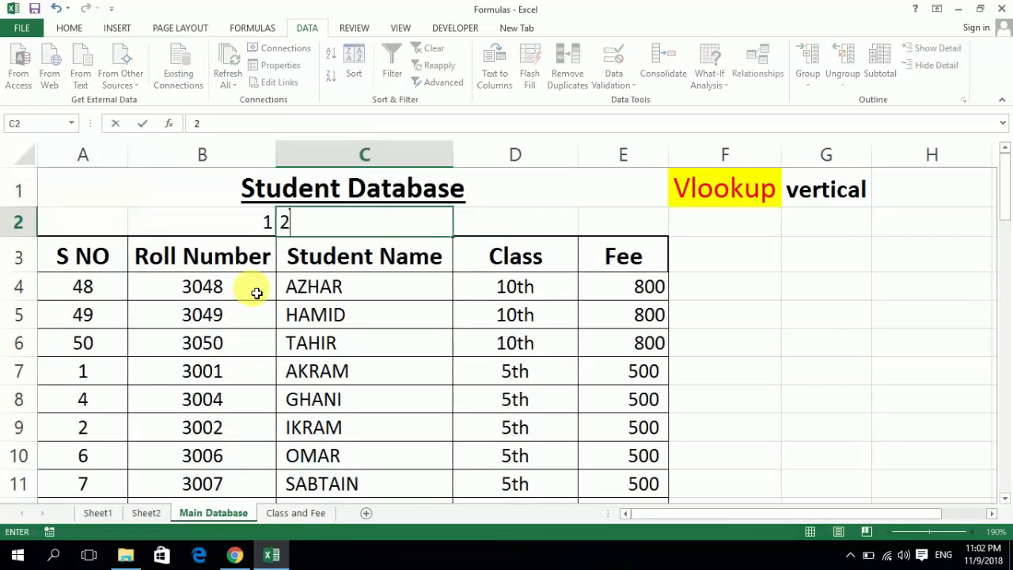
pyautogui.press('Tab')
pyautogui.write('3')
pyautogui.press('Tab')
pyautogui.write('4')
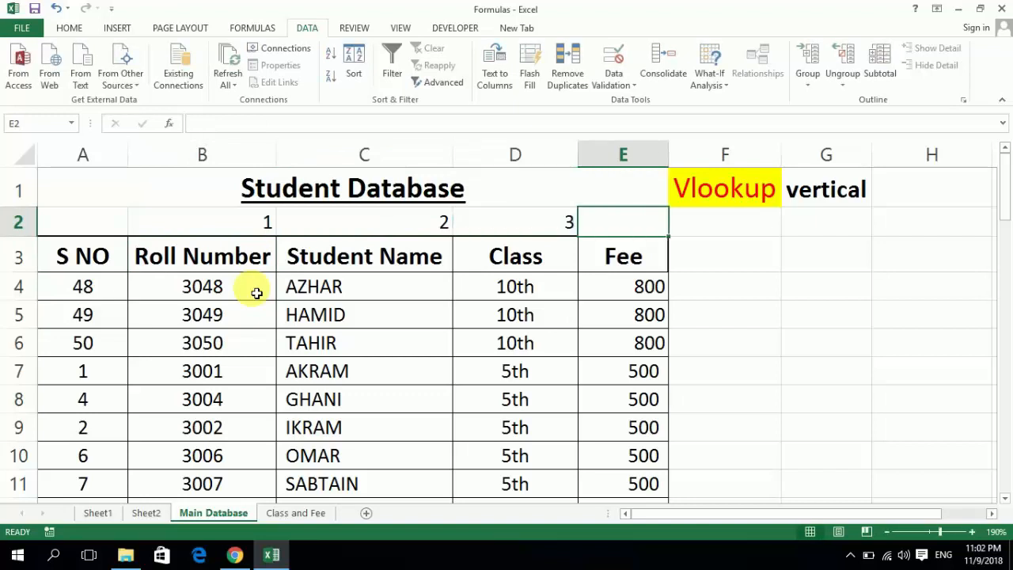
pyautogui.hotkey('shift', 'Tab')
# Step: Check the number above the Class column, and set the column index in the Class and Fee sheet's D7 formula to 3
pyautogui.press('Left')
pyautogui.press('Left')
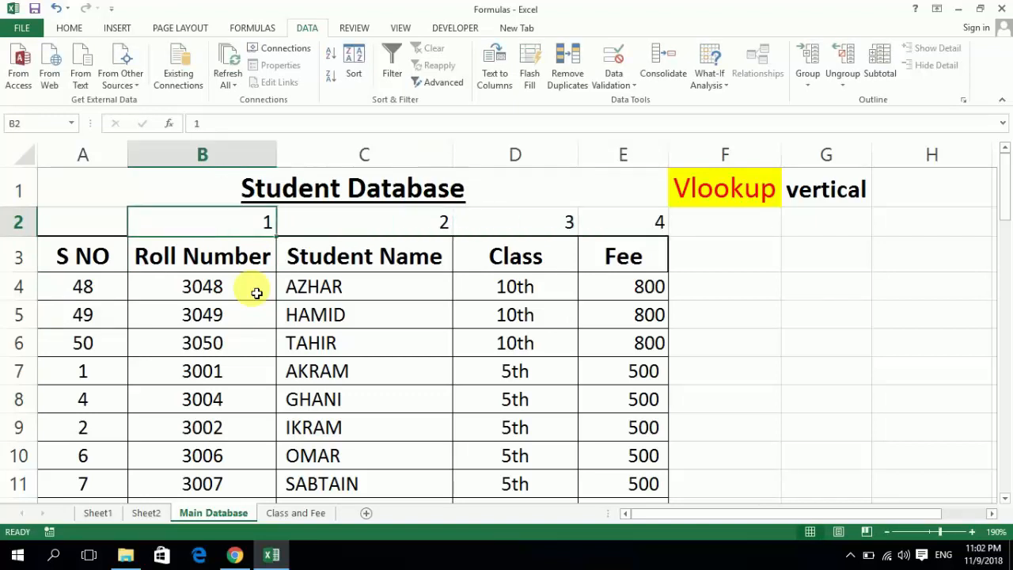
pyautogui.press('Right')
pyautogui.press('Right')
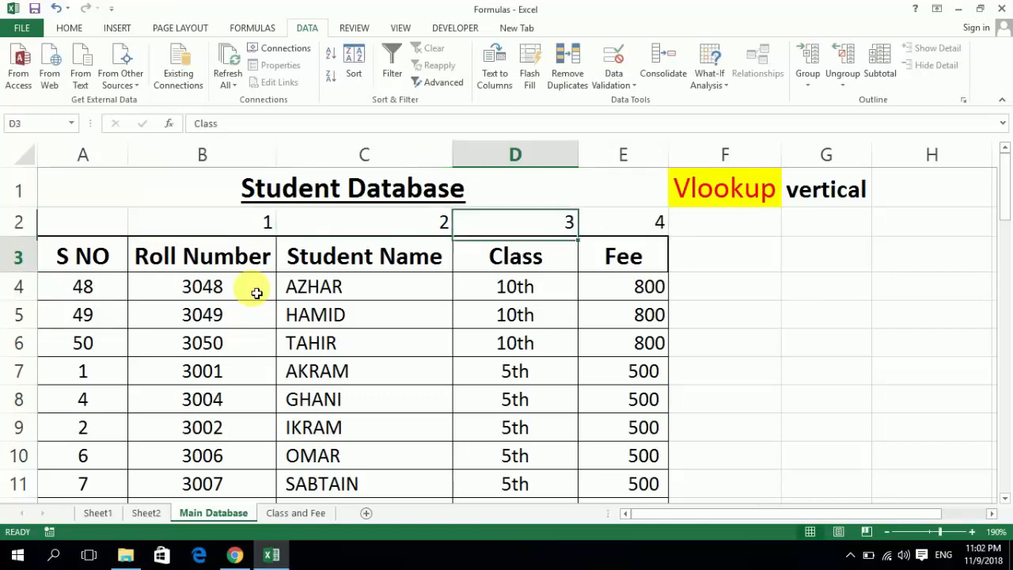
pyautogui.press('Down')
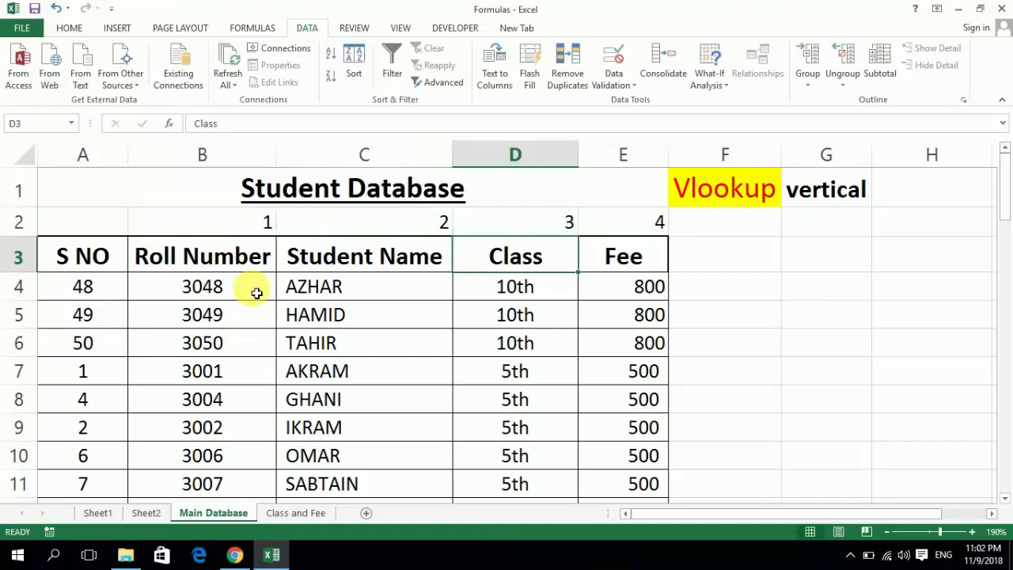
pyautogui.click(296, 512)
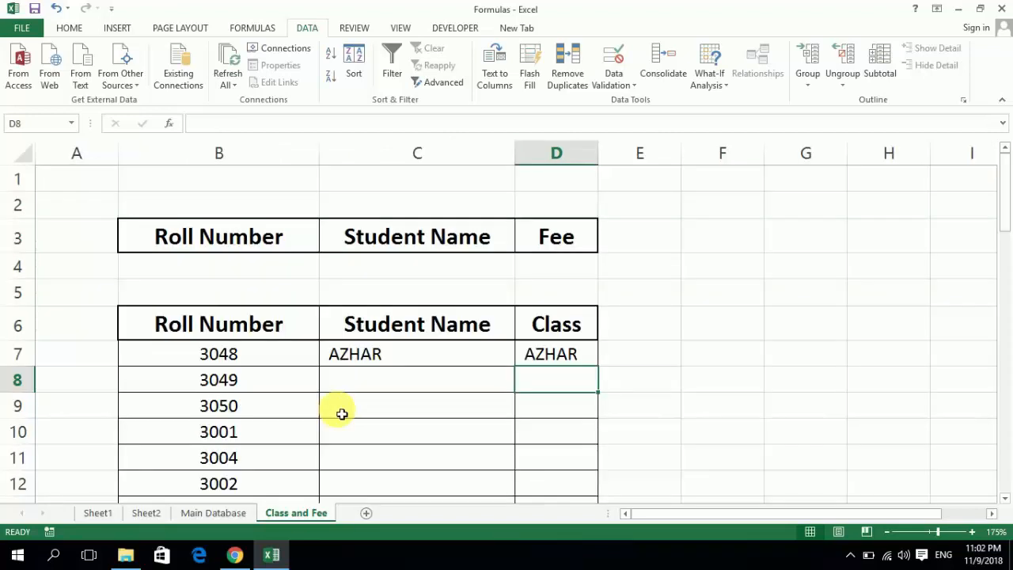
pyautogui.press('Up')
pyautogui.press('F2')
pyautogui.press('Left')
pyautogui.press('Left')
pyautogui.press('Left')
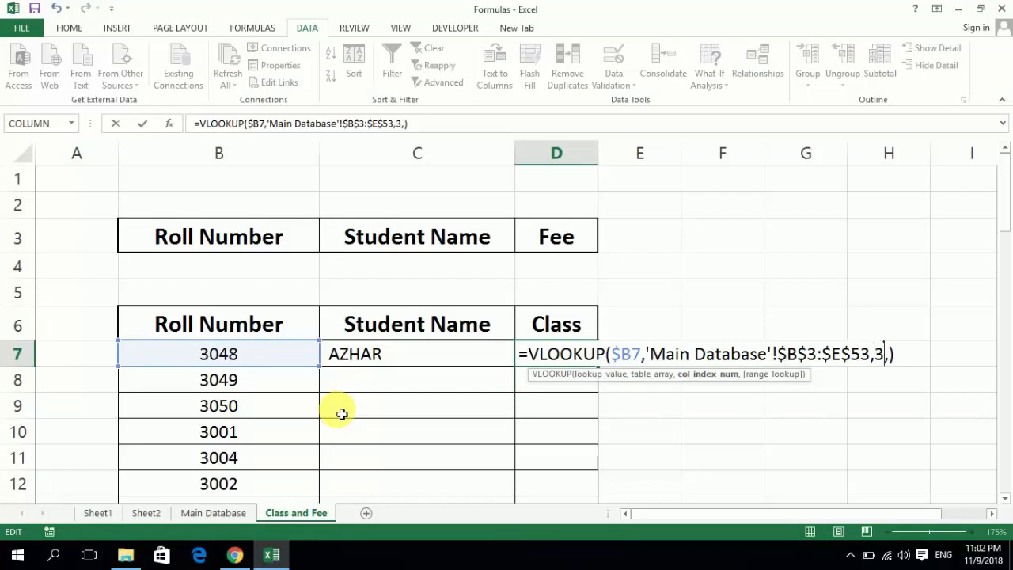
pyautogui.write('3')
pyautogui.press('Return')
# Step: Fill the Student Name and Class formulas in C7:D7 down all the roll number rows
pyautogui.press('Up')
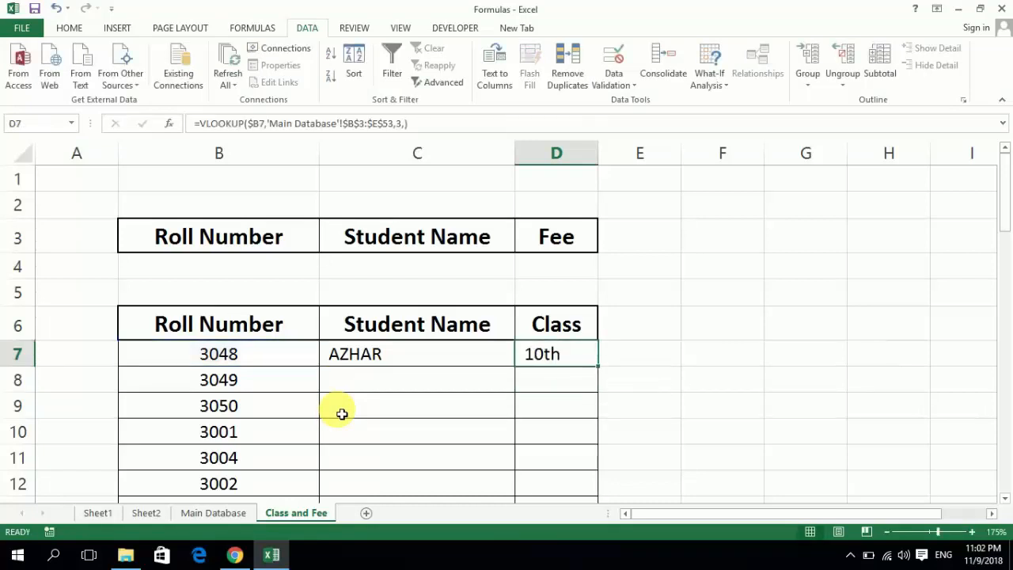
pyautogui.press('Left')
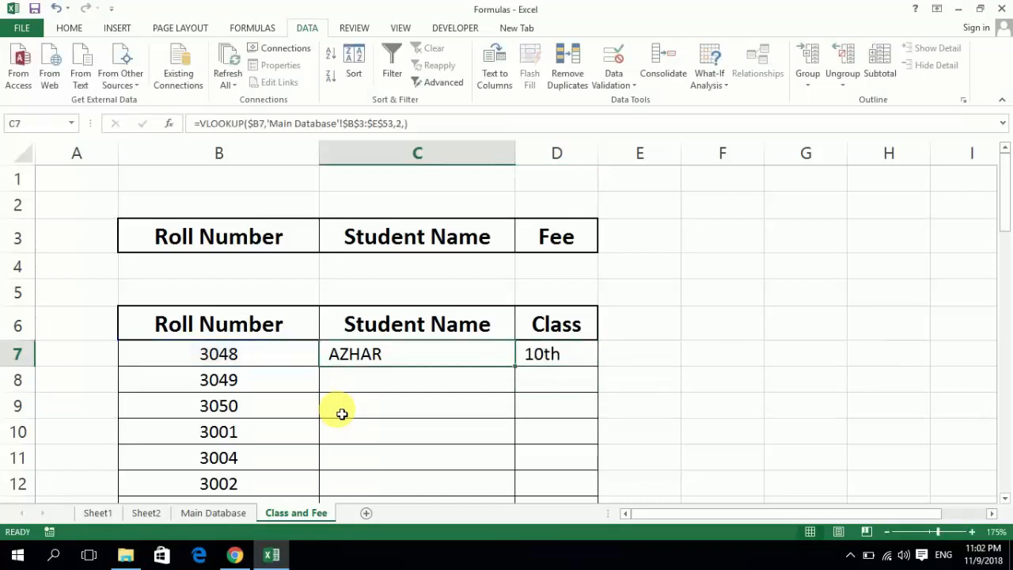
pyautogui.hotkey('shift', 'Right')
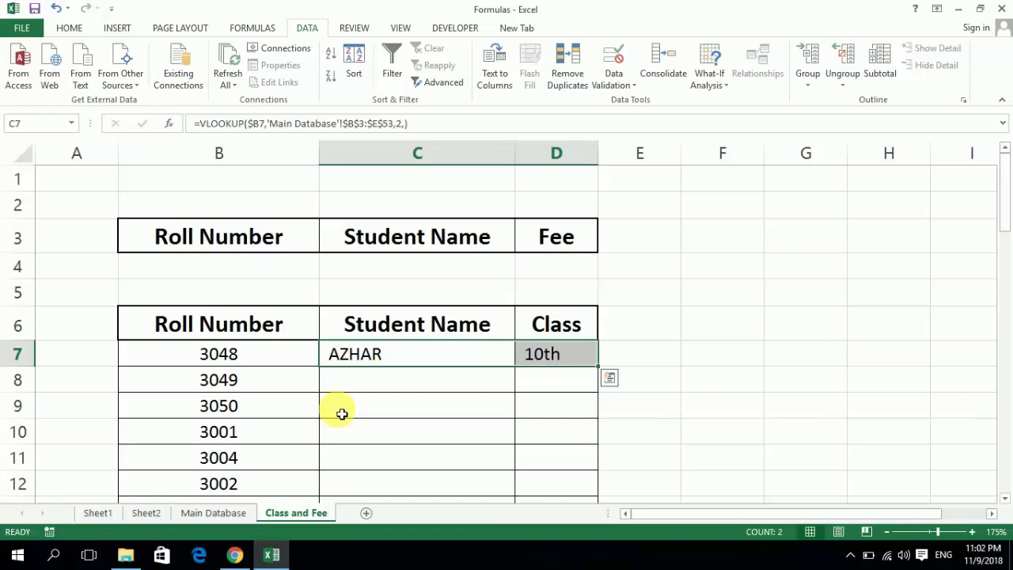
pyautogui.doubleClick(601, 370)
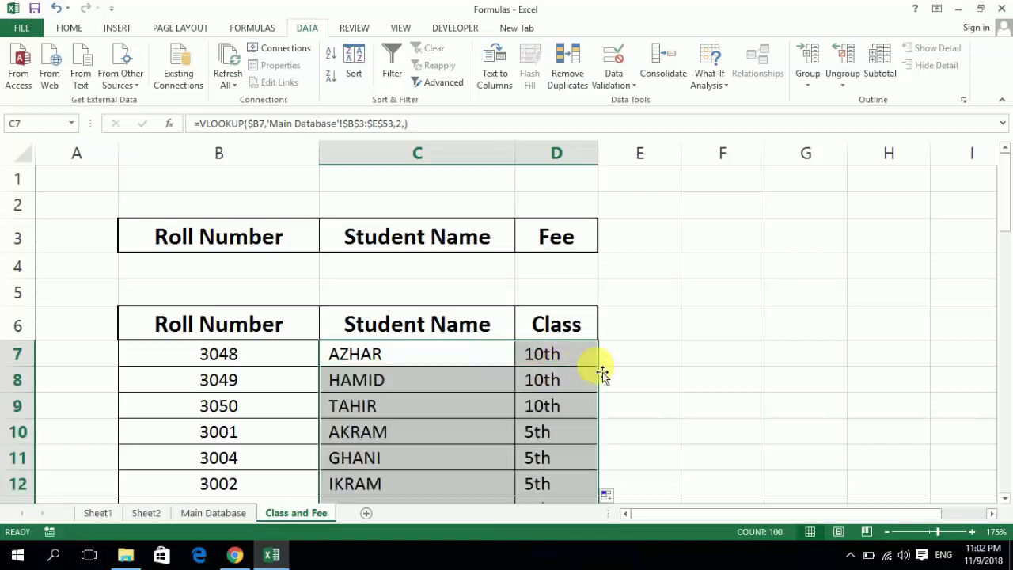
# Step: Review the filled Student Name and Class values against the roll numbers down the lower table
pyautogui.click(482, 387)
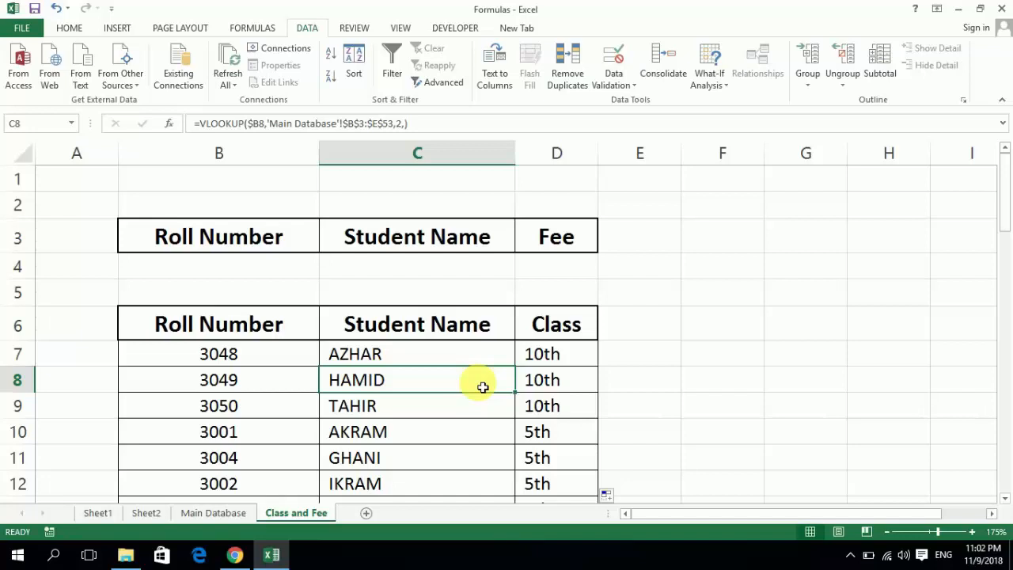
pyautogui.press('Down')
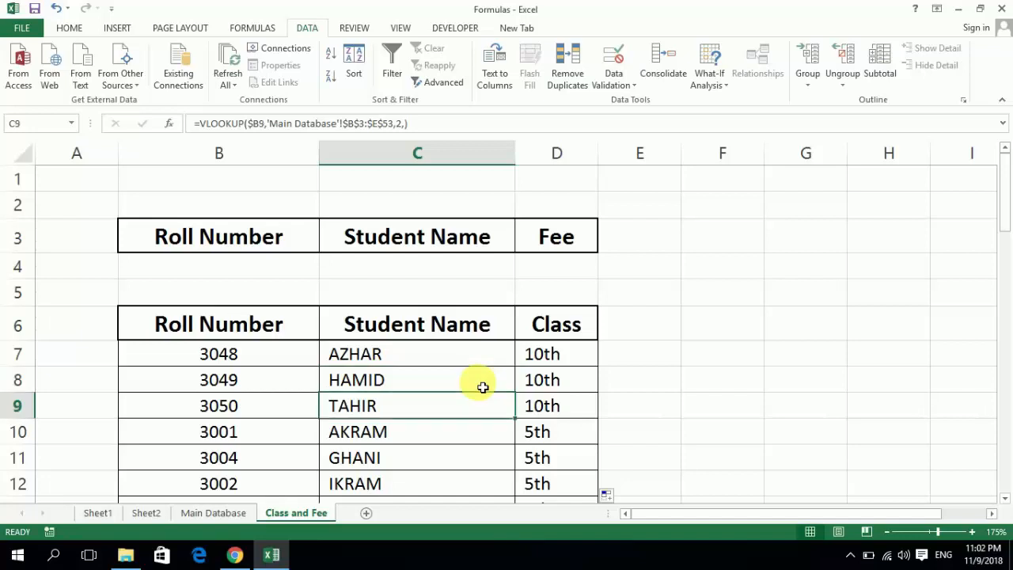
pyautogui.press('Down')
pyautogui.press('Down')
pyautogui.press('Down')
pyautogui.press('Down')
pyautogui.press('Down')
pyautogui.press('Down')
pyautogui.press('Down')
pyautogui.press('Down')
pyautogui.press('Down')
pyautogui.press('Down')
pyautogui.press('Down')
pyautogui.press('Down')
pyautogui.press('Down')
pyautogui.press('Down')
pyautogui.press('Down')
pyautogui.press('Down')
pyautogui.press('Down')
pyautogui.press('Down')
pyautogui.press('Down')
pyautogui.press('Down')
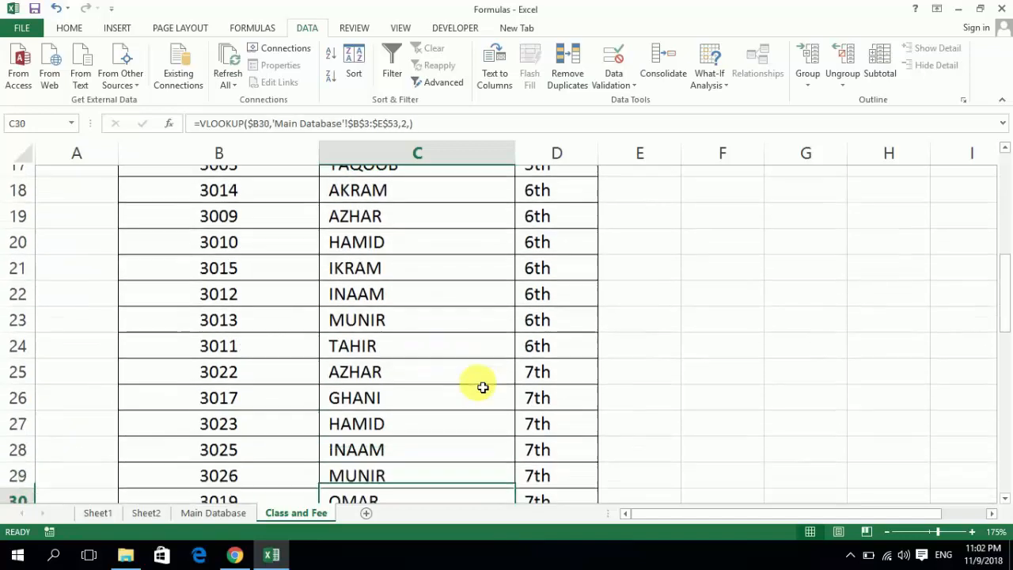
pyautogui.press('Up')
pyautogui.press('Up')
pyautogui.press('Up')
pyautogui.press('Up')
pyautogui.press('Up')
pyautogui.press('Up')
pyautogui.press('Up')
pyautogui.press('Up')
pyautogui.press('Up')
pyautogui.press('Up')
pyautogui.press('Up')
pyautogui.press('Up')
pyautogui.press('Up')
pyautogui.press('Up')
pyautogui.press('Up')
pyautogui.press('Up')
pyautogui.press('Up')
pyautogui.press('Up')
pyautogui.press('Up')
pyautogui.press('Up')
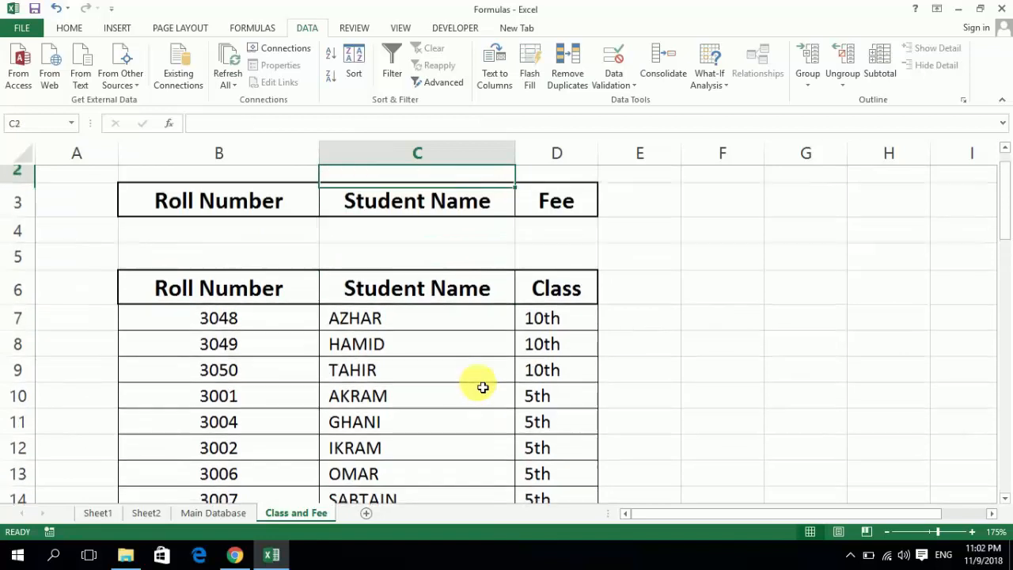
pyautogui.press('Up')
pyautogui.press('Down')
pyautogui.press('Down')
pyautogui.press('Down')
pyautogui.press('Down')
pyautogui.press('Down')
pyautogui.press('Down')
pyautogui.press('Down')
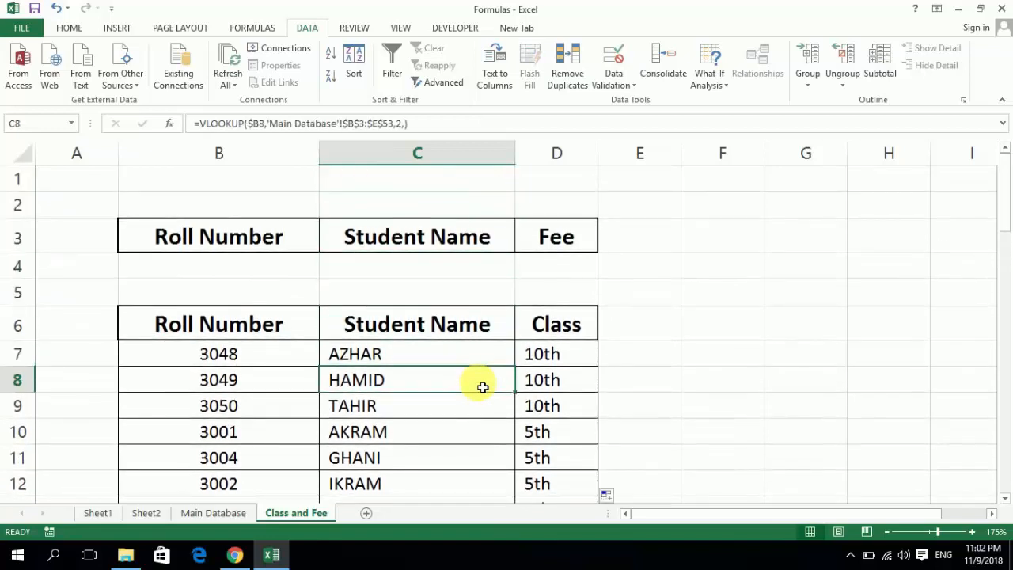
pyautogui.press('Up')
pyautogui.press('Up')
pyautogui.press('Up')
pyautogui.press('Up')
pyautogui.press('Down')
pyautogui.press('Down')
pyautogui.press('Down')
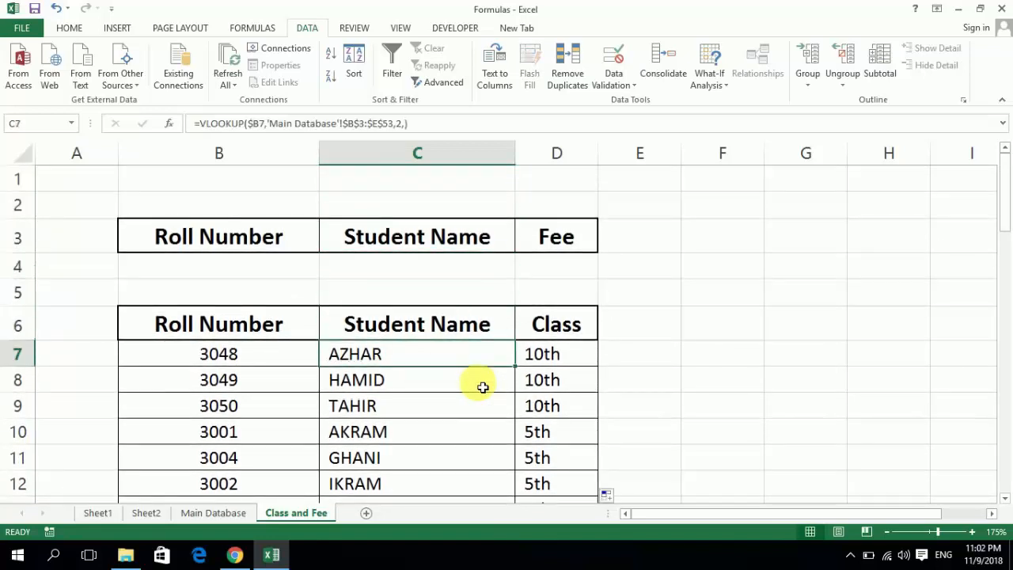
pyautogui.press('Down')
pyautogui.press('Up')
pyautogui.press('Up')
pyautogui.press('Up')
pyautogui.press('Up')
pyautogui.press('Up')
pyautogui.press('Down')
pyautogui.press('Up')
pyautogui.press('Up')
pyautogui.press('Up')
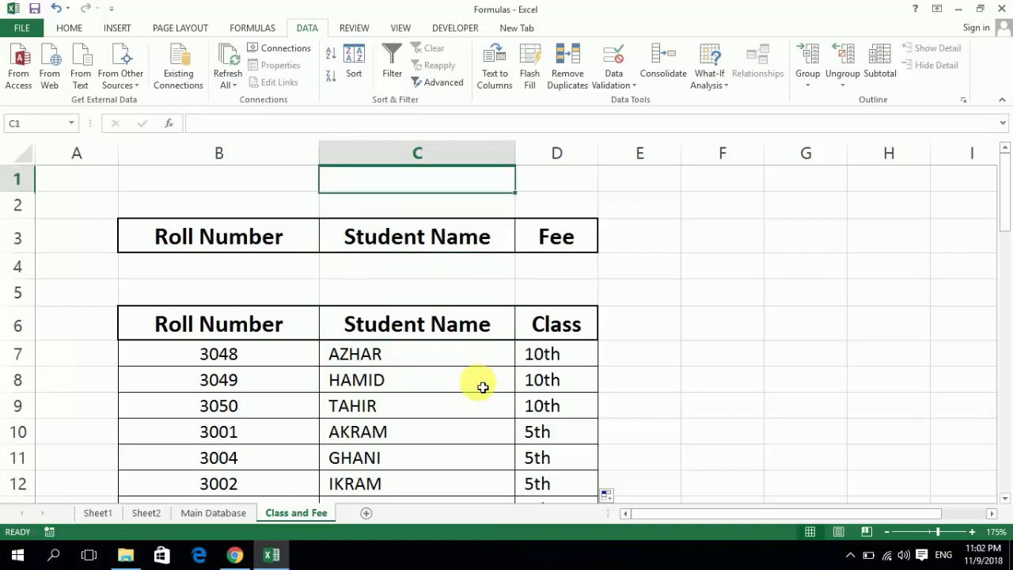
# Step: Examine the empty entry row 4 under the upper table's Roll Number, Student Name and Fee headers
pyautogui.press('Down')
pyautogui.press('Down')
pyautogui.press('Down')
pyautogui.press('Right')
pyautogui.press('Left')
pyautogui.press('Left')
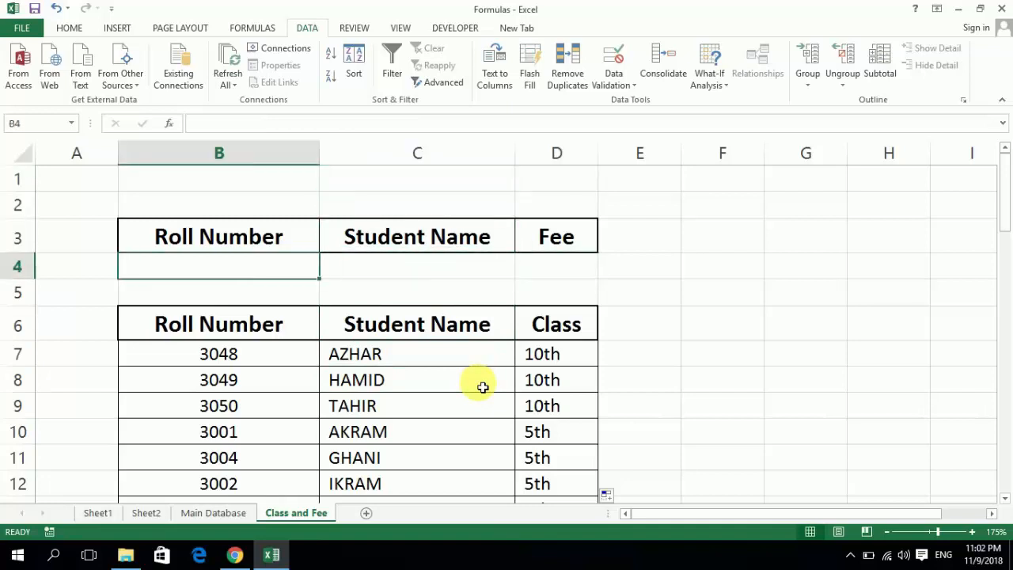
pyautogui.press('Right')
pyautogui.press('Right')
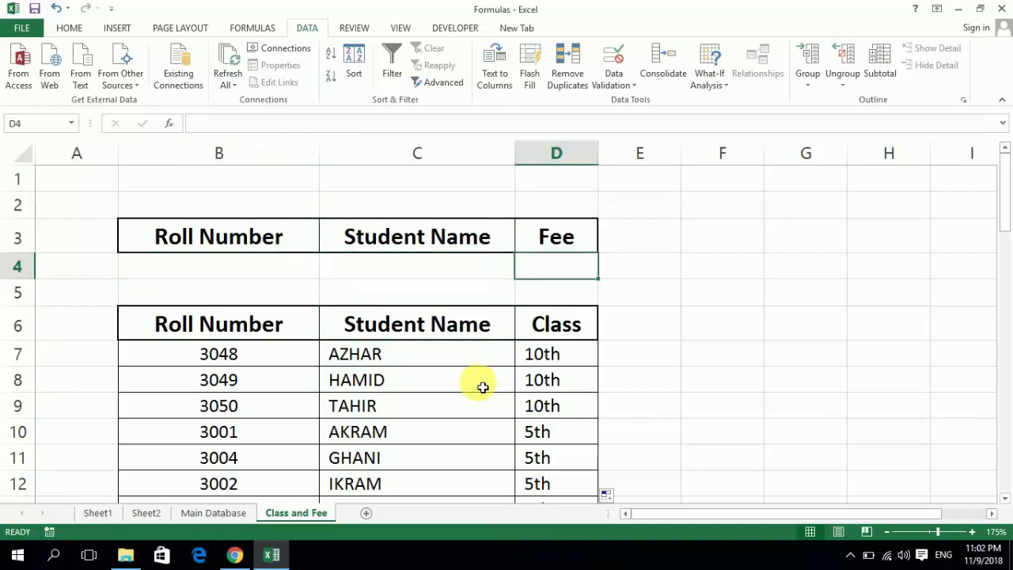
pyautogui.press('Left')
pyautogui.press('Left')
pyautogui.press('Right')
pyautogui.press('Right')
pyautogui.press('Right')
pyautogui.press('Left')
pyautogui.press('Left')
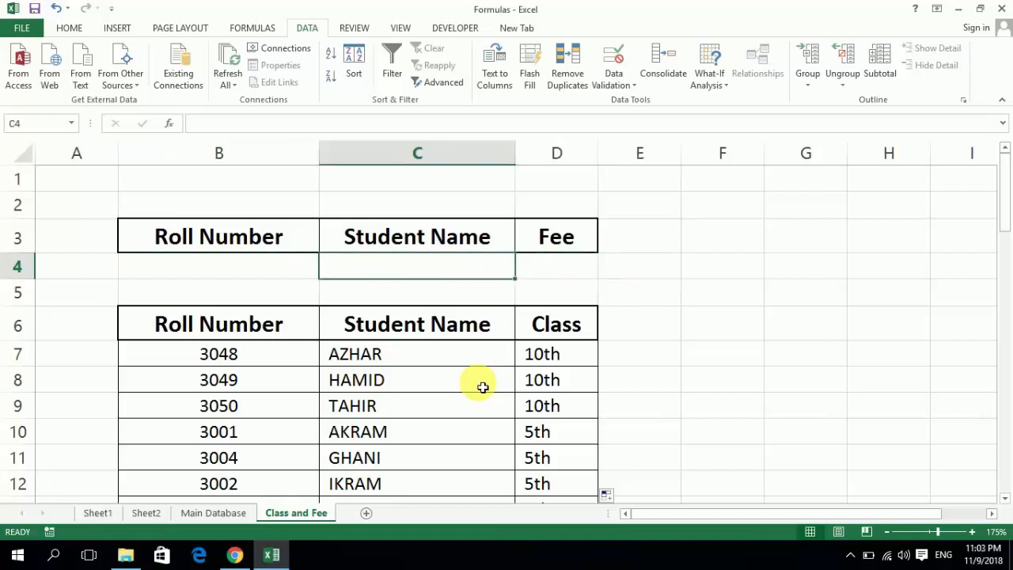
# Step: Compare the upper table's empty entry cells in row 4 with the roll number list starting at B7
pyautogui.press('Right')
pyautogui.press('Left')
pyautogui.press('Left')
pyautogui.press('Right')
pyautogui.press('Right')
pyautogui.press('Left')
pyautogui.press('Left')
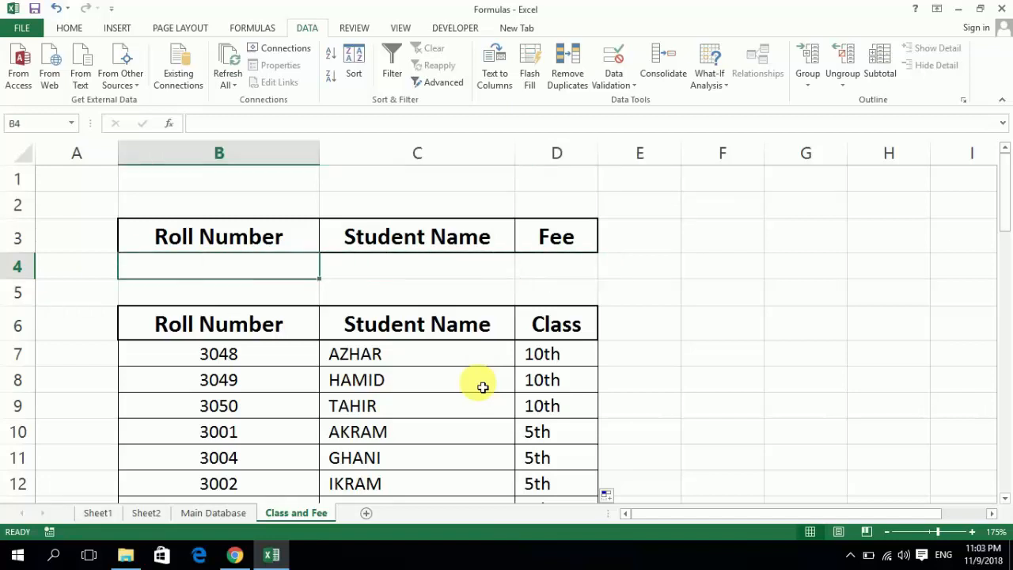
pyautogui.press('Down')
pyautogui.press('Up')
pyautogui.press('Up')
pyautogui.press('Down')
pyautogui.press('Down')
pyautogui.press('Down')
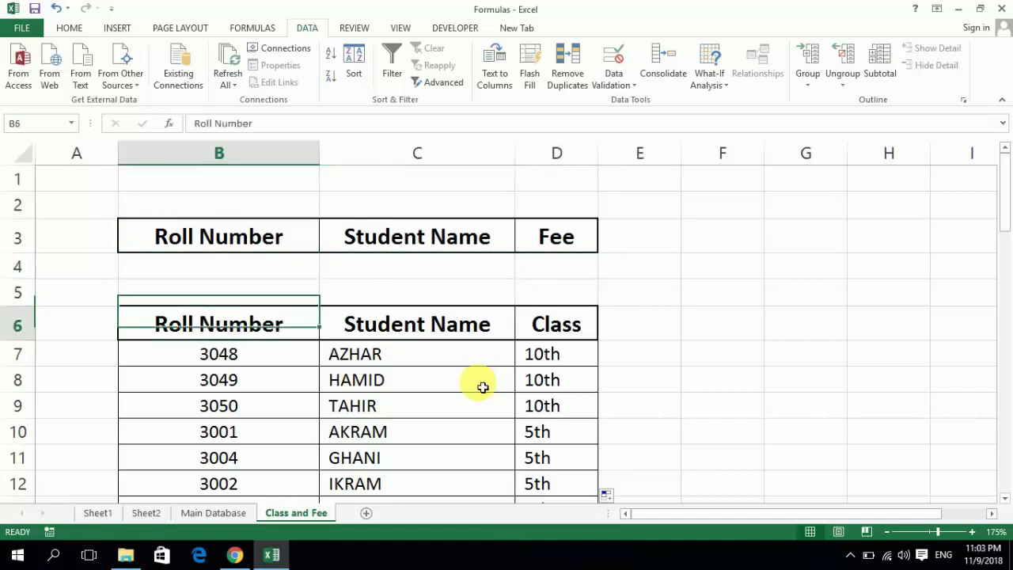
pyautogui.press('Down')
pyautogui.press('Up')
pyautogui.press('Up')
pyautogui.press('Up')
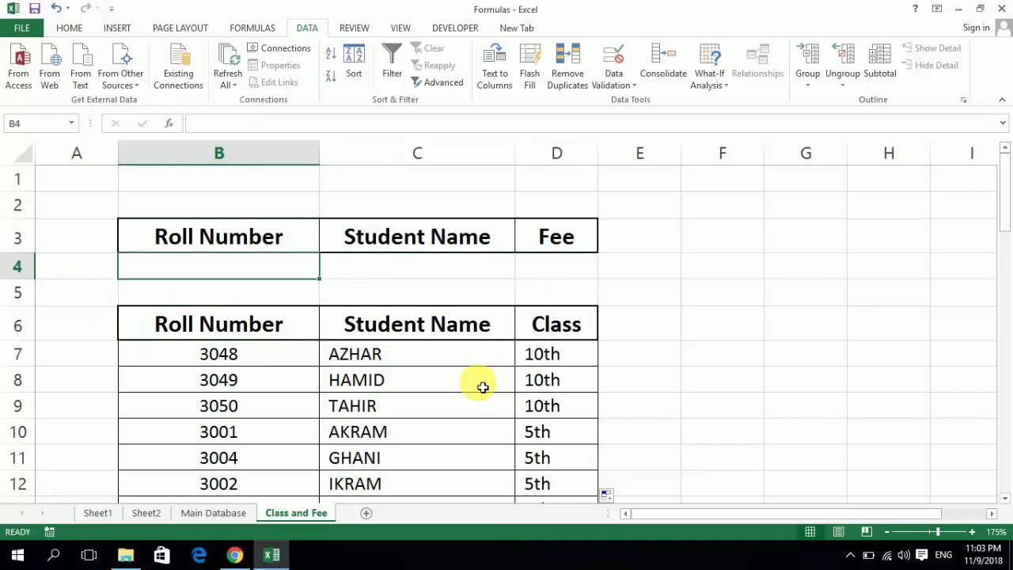
pyautogui.press('Right')
pyautogui.press('Left')
pyautogui.press('Right')
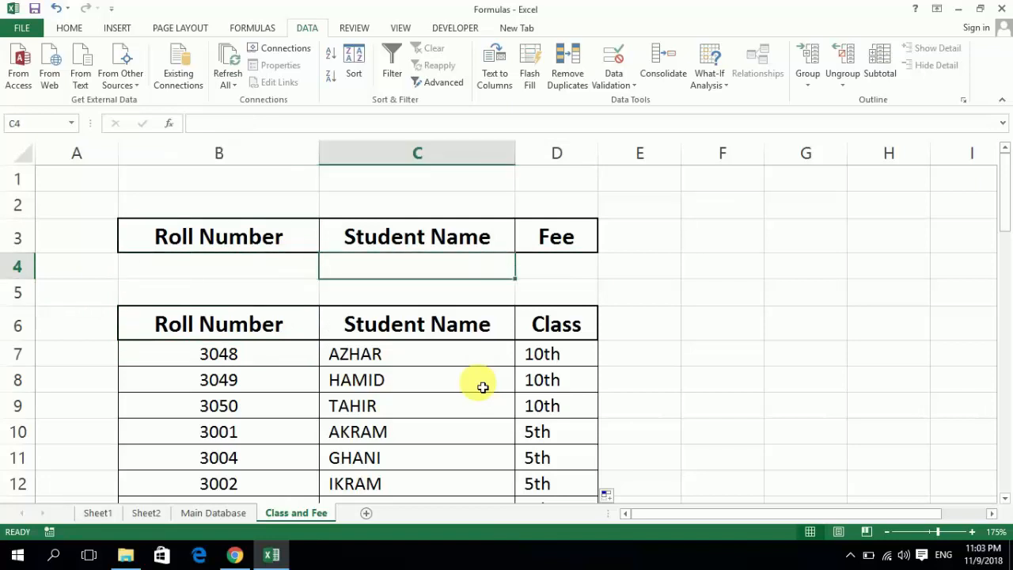
pyautogui.press('Left')
pyautogui.press('Down')
pyautogui.press('Down')
pyautogui.press('Down')
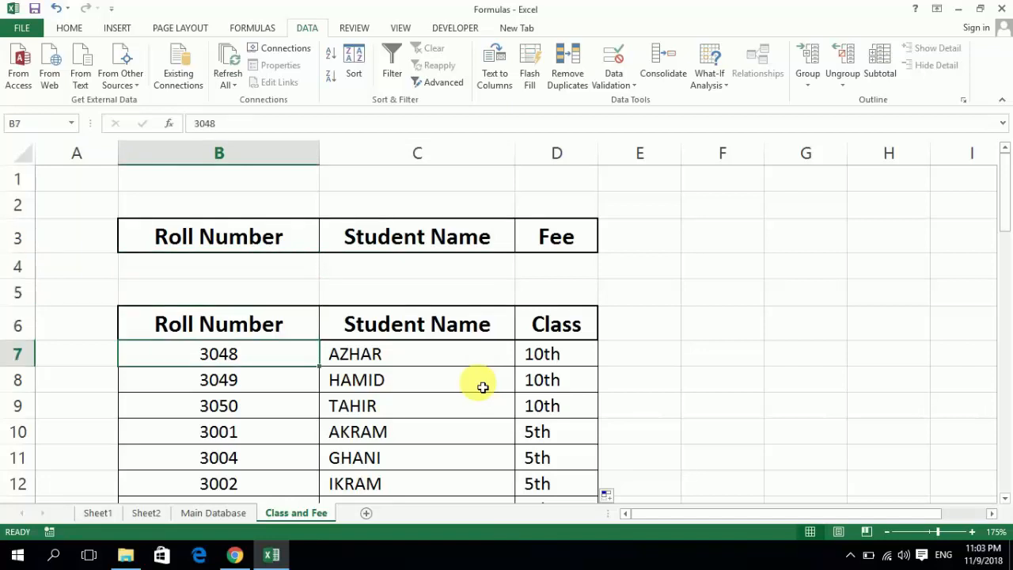
pyautogui.press('Up')
pyautogui.press('Up')
pyautogui.press('Up')
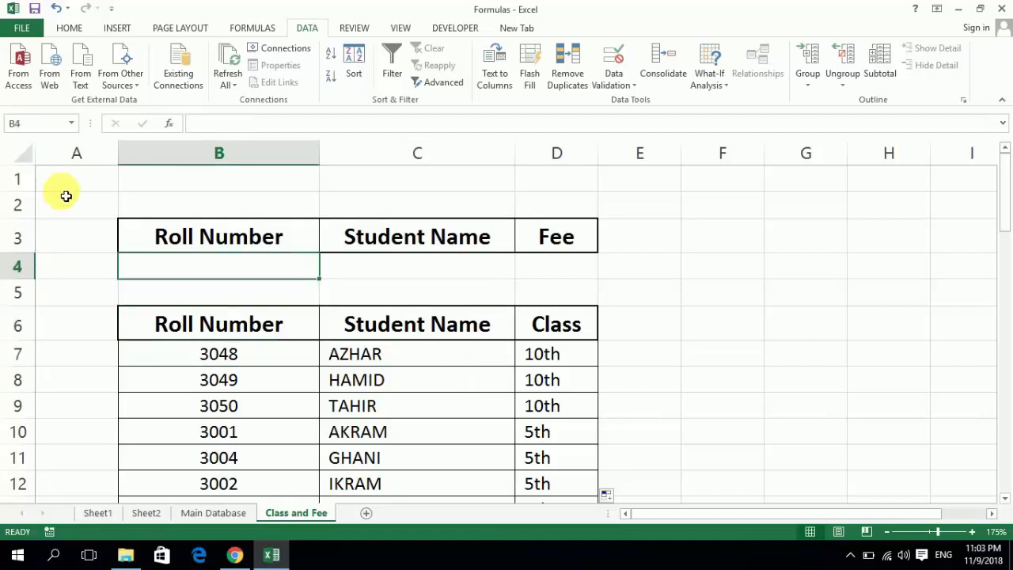
# Step: Give the Roll Number entry cell B4 a thick box border and a yellow fill
pyautogui.hotkey('alt', 'h')
pyautogui.press('b')
pyautogui.press('t')
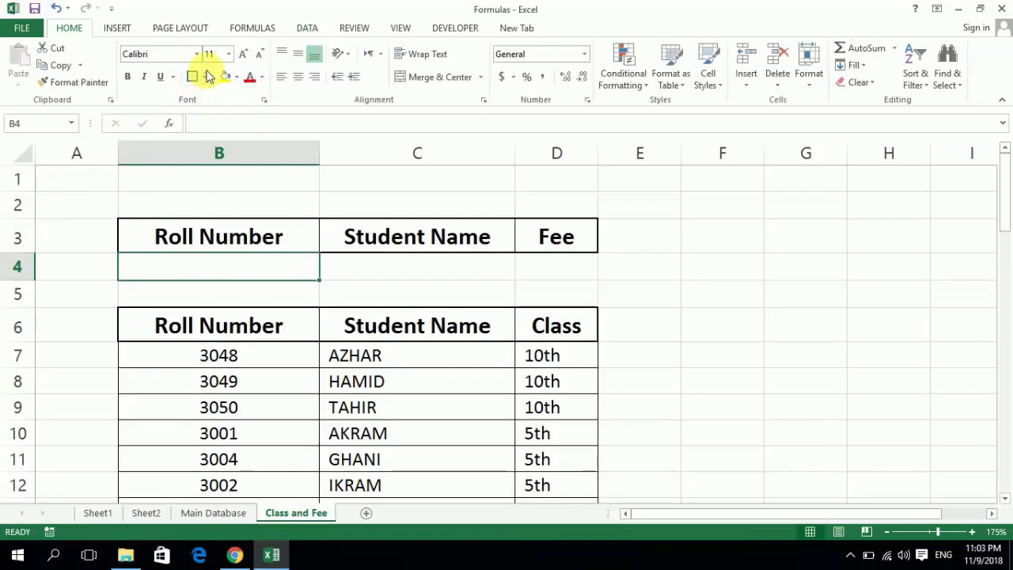
pyautogui.click(225, 77)
pyautogui.press('Right')
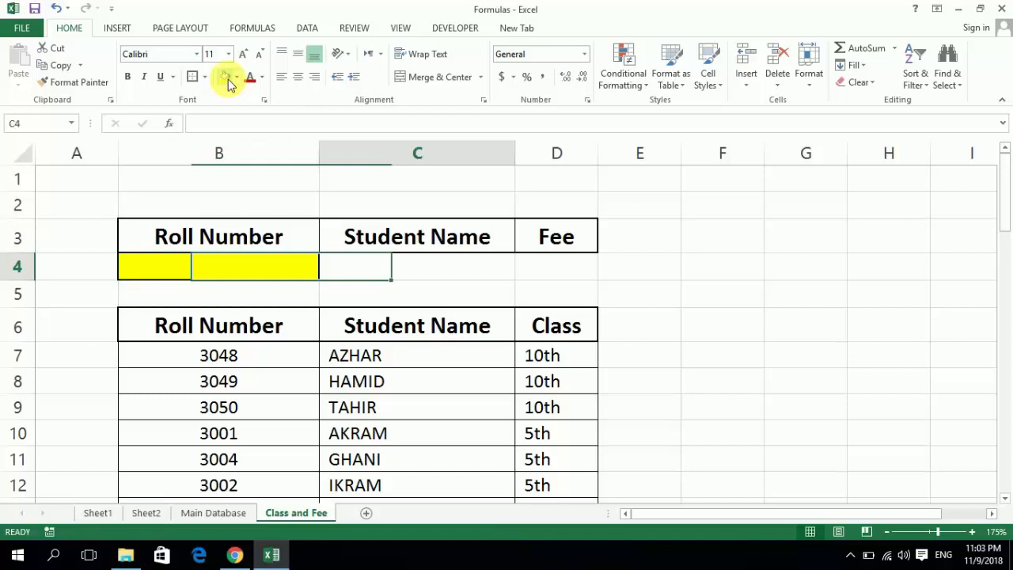
pyautogui.press('Right')
pyautogui.press('Left')
pyautogui.press('Left')
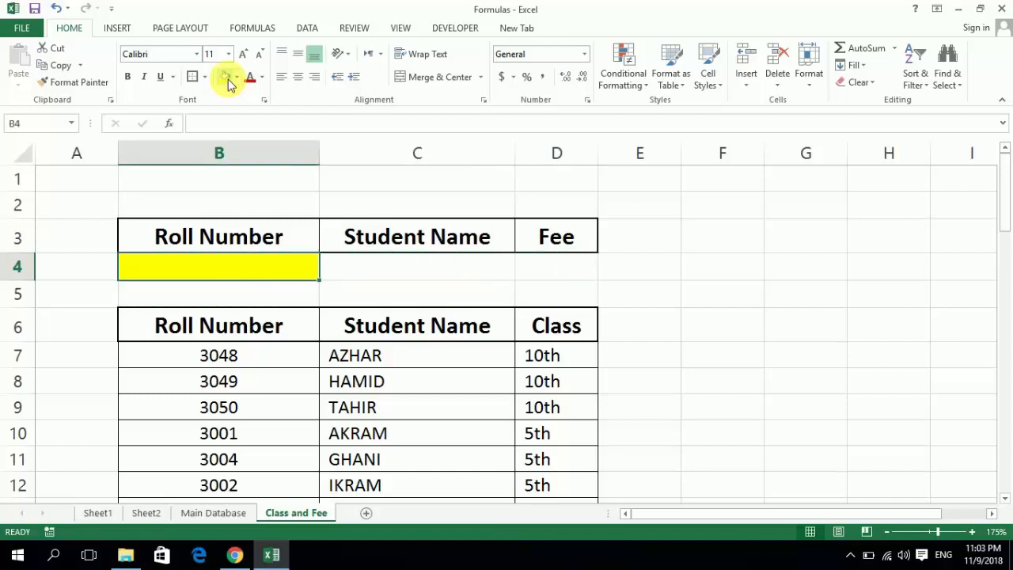
# Step: Enter roll number 3048 manually in cell B4, and clear the cell again
pyautogui.write('3048')
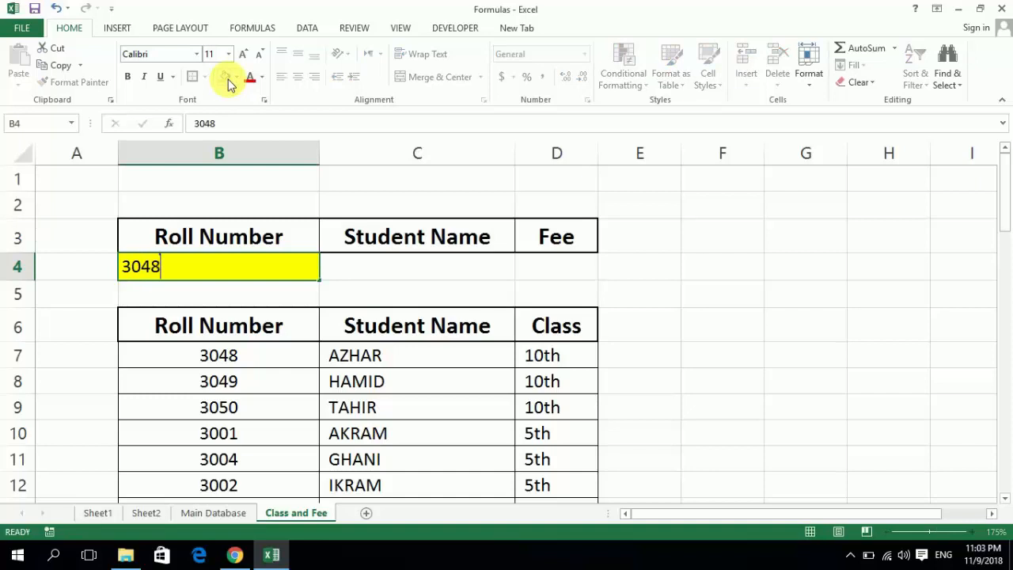
pyautogui.press('Right')
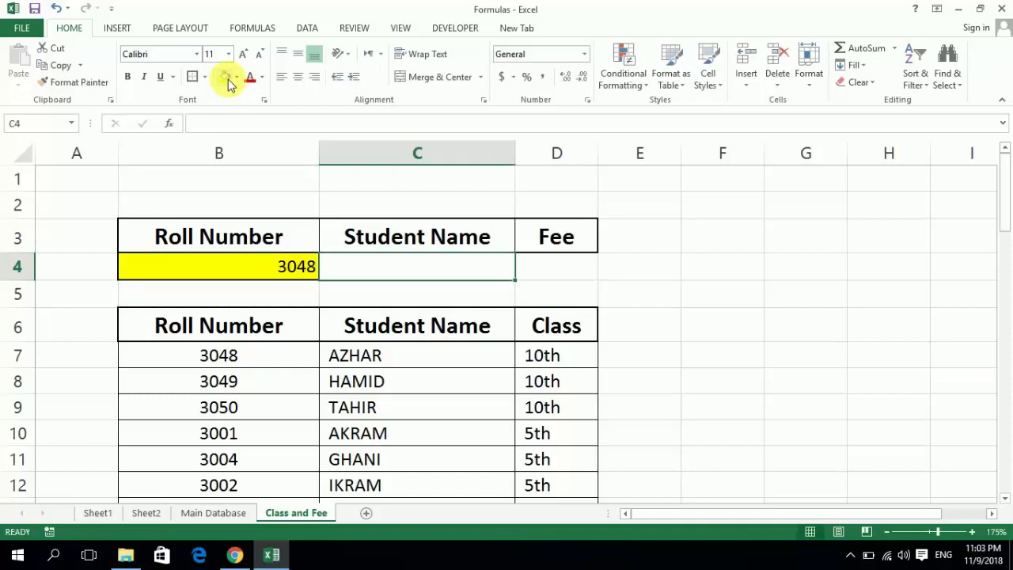
pyautogui.press('Right')
pyautogui.press('Left')
pyautogui.press('Left')
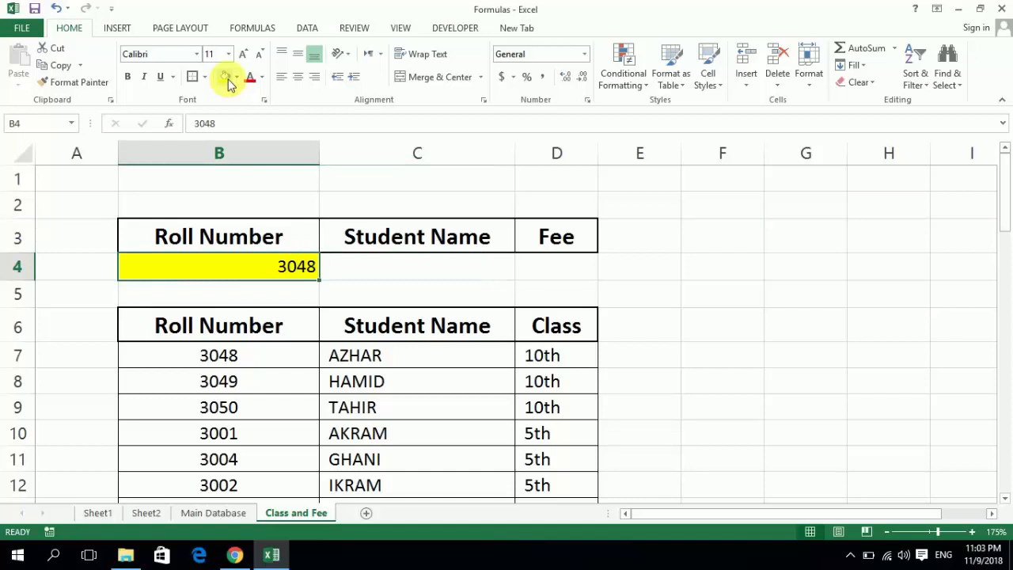
pyautogui.press('Delete')
# Step: Check where the lower table's roll numbers start in column B, and return to entry cell B4
pyautogui.press('Down')
pyautogui.press('Down')
pyautogui.press('Down')
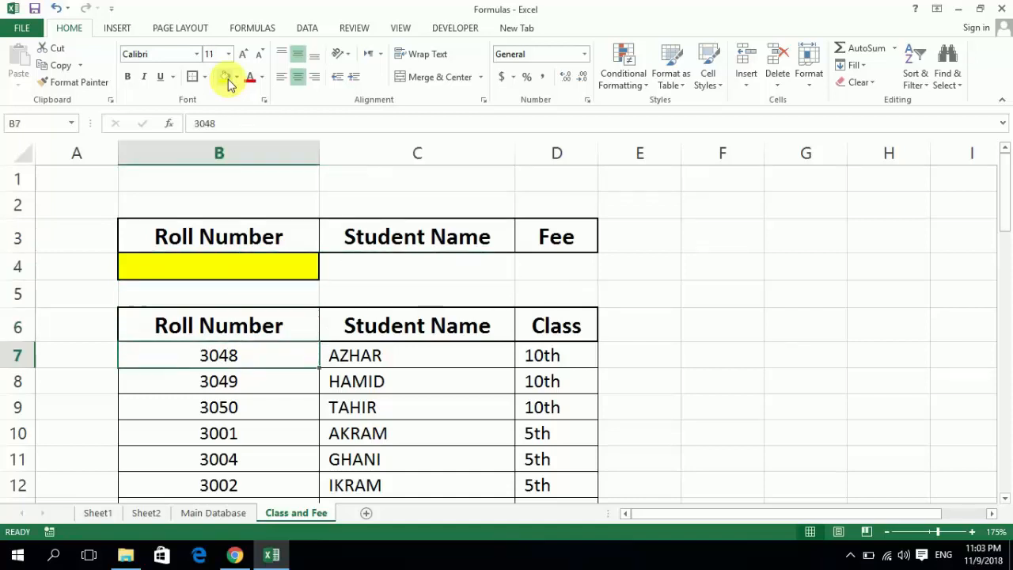
pyautogui.press('Up')
pyautogui.press('Up')
pyautogui.press('Up')
pyautogui.press('Up')
pyautogui.press('Down')
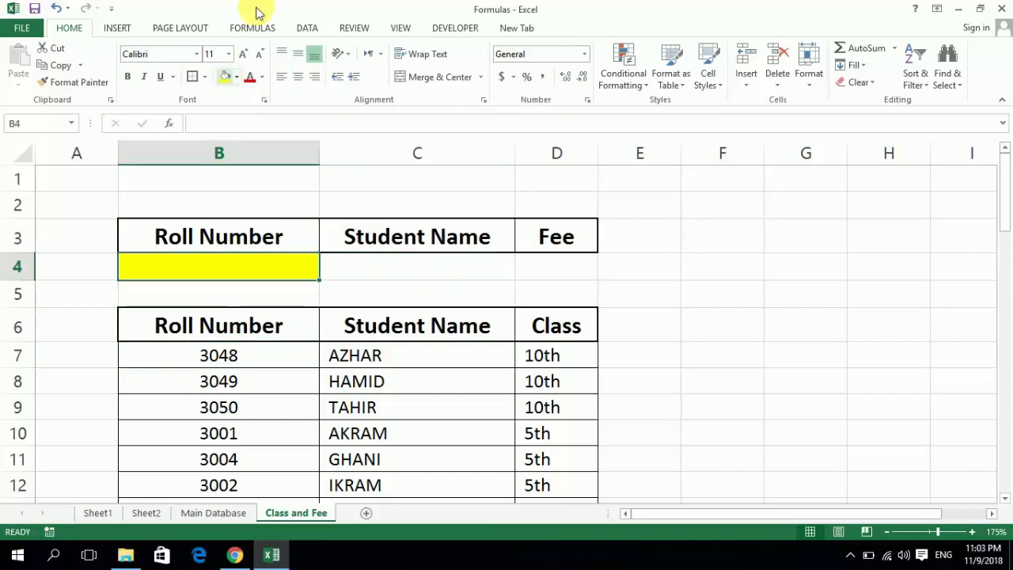
# Step: Add list data validation to cell B4 with the source =$B$7:$B$56
pyautogui.click(312, 29)
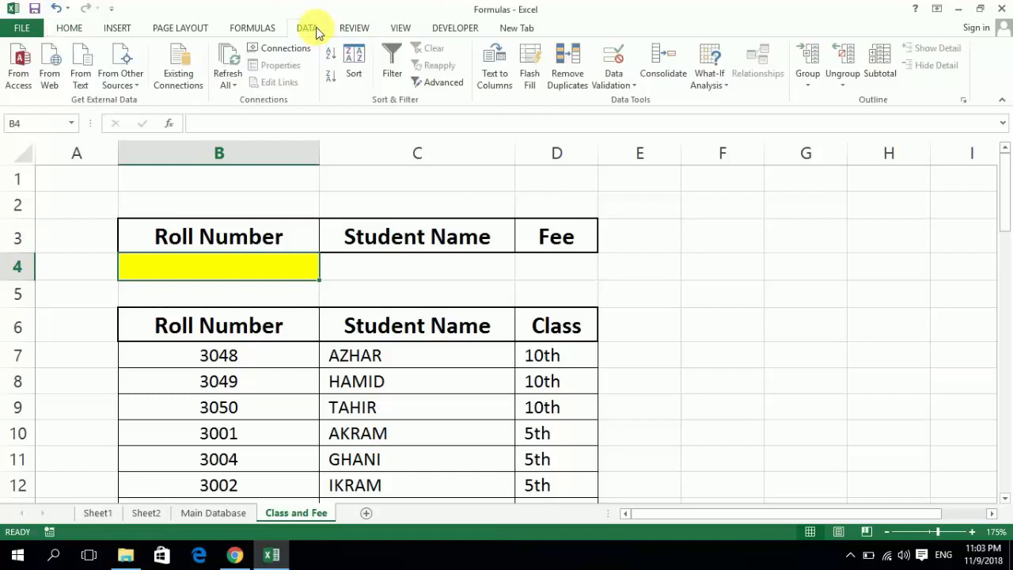
pyautogui.click(609, 80)
pyautogui.click(621, 104)
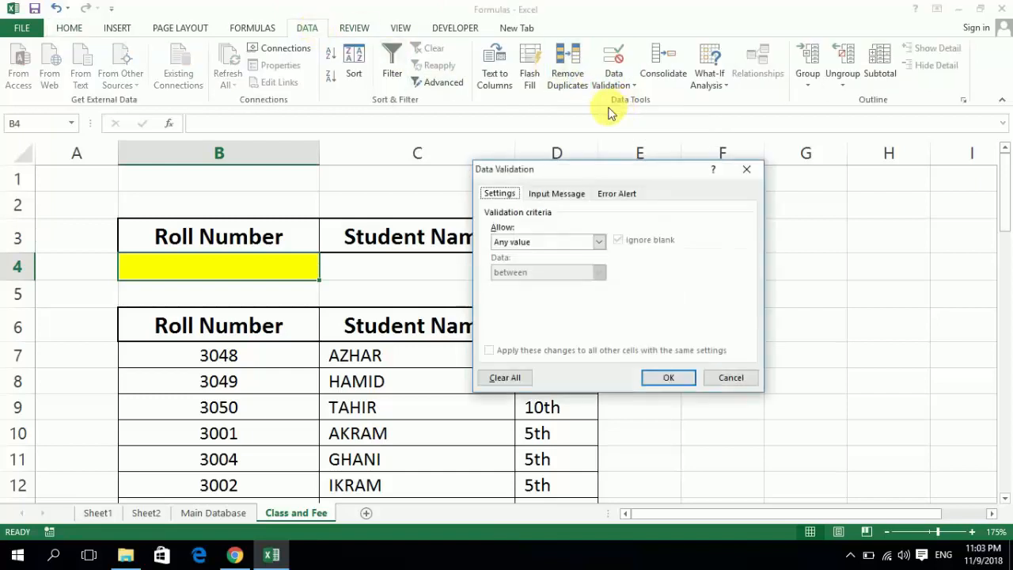
pyautogui.click(599, 241)
pyautogui.click(540, 283)
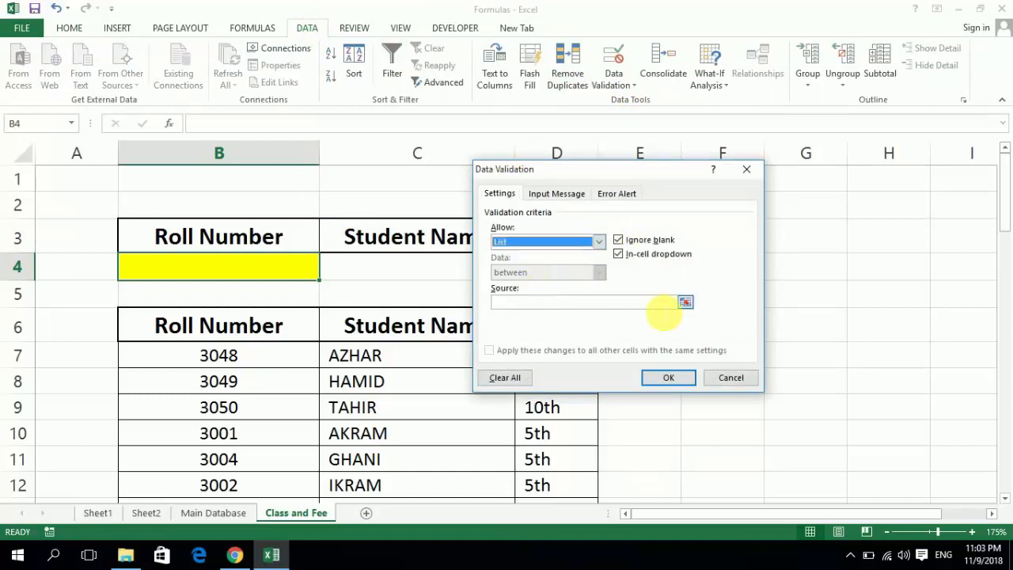
pyautogui.click(685, 302)
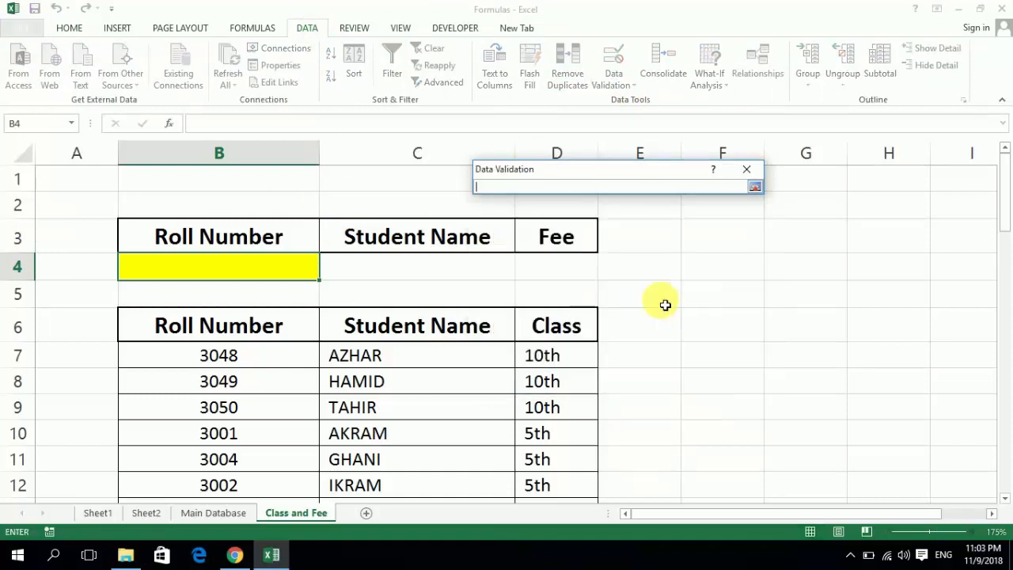
pyautogui.click(179, 362)
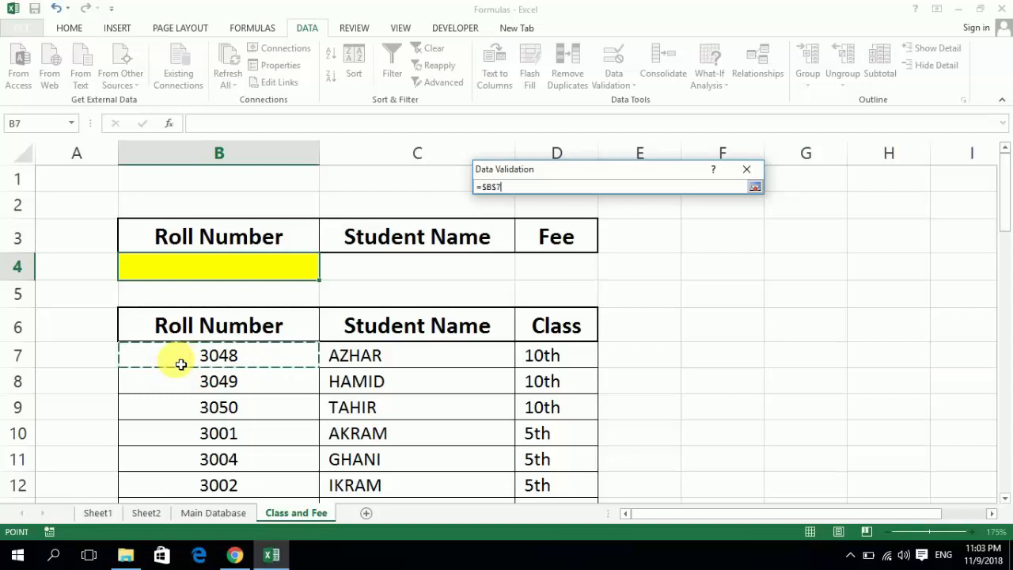
pyautogui.hotkey('shift', 'Down')
pyautogui.hotkey('ctrl', 'shift', 'Down')
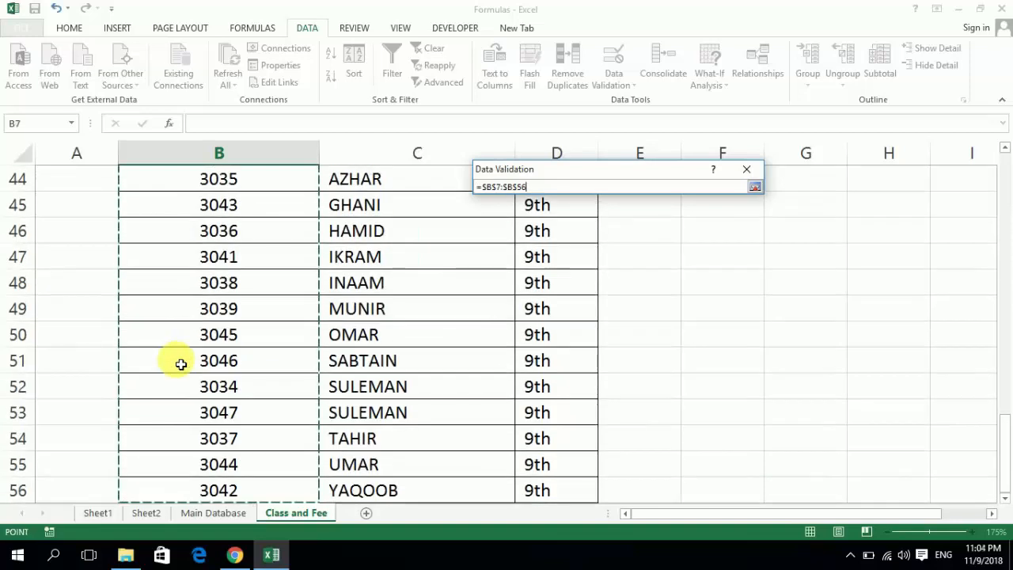
pyautogui.press('Return')
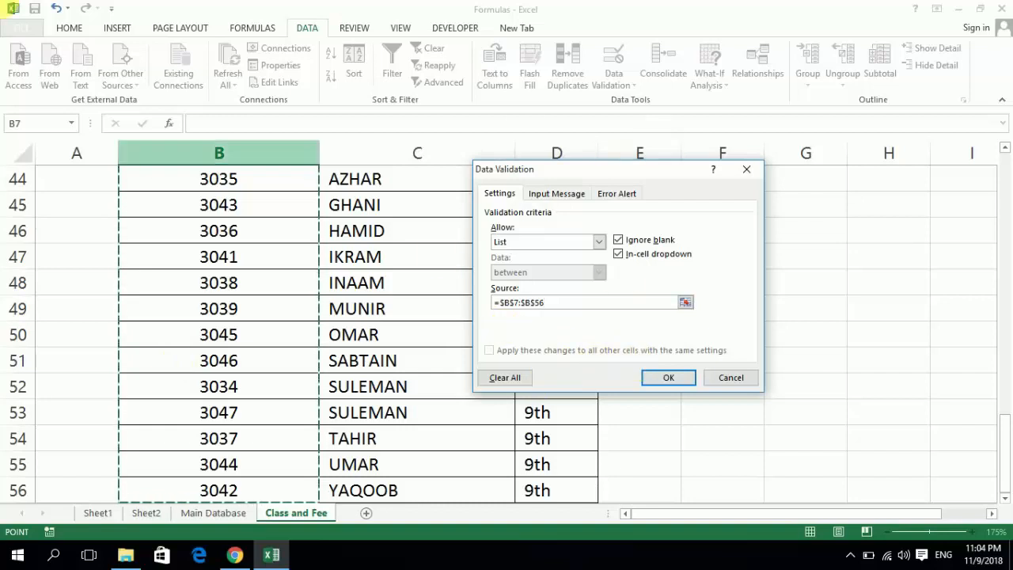
pyautogui.click(668, 378)
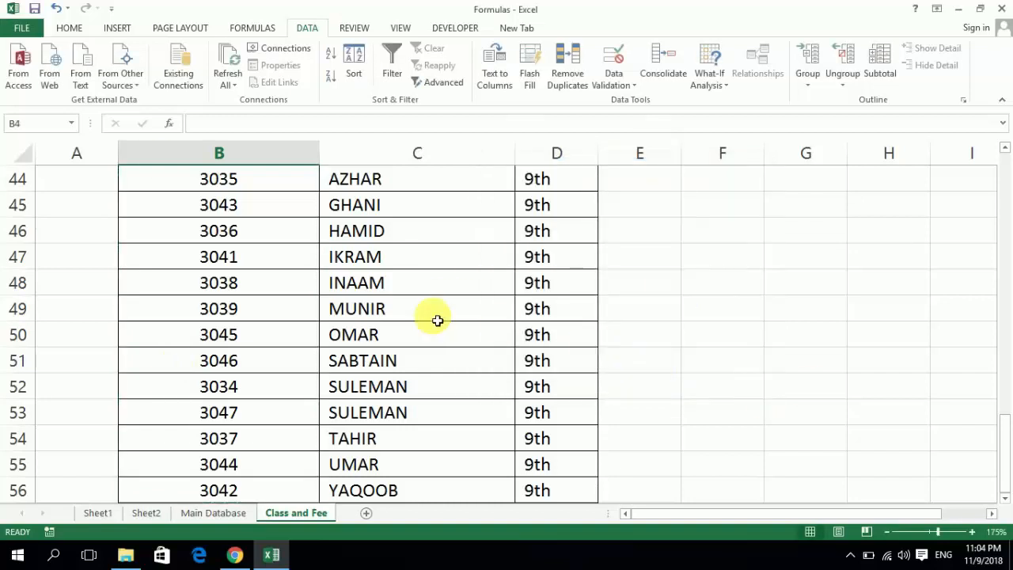
# Step: Pick roll number 3049 from cell B4's drop-down list, and replace it with 3050
pyautogui.scroll(14, 437, 320)
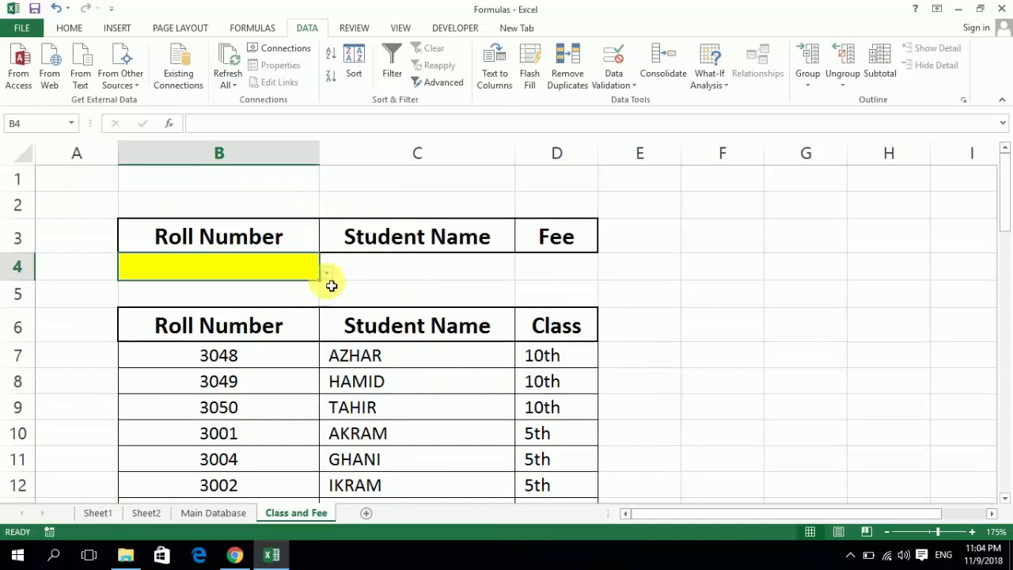
pyautogui.click(325, 273)
pyautogui.click(327, 275)
pyautogui.click(326, 277)
pyautogui.click(251, 307)
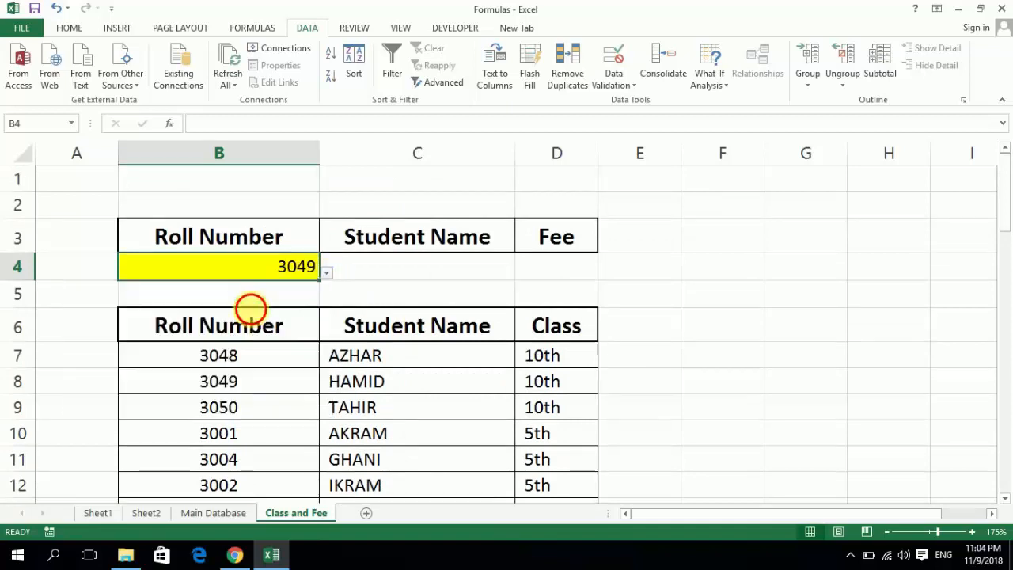
pyautogui.click(251, 310)
pyautogui.click(292, 269)
pyautogui.click(326, 273)
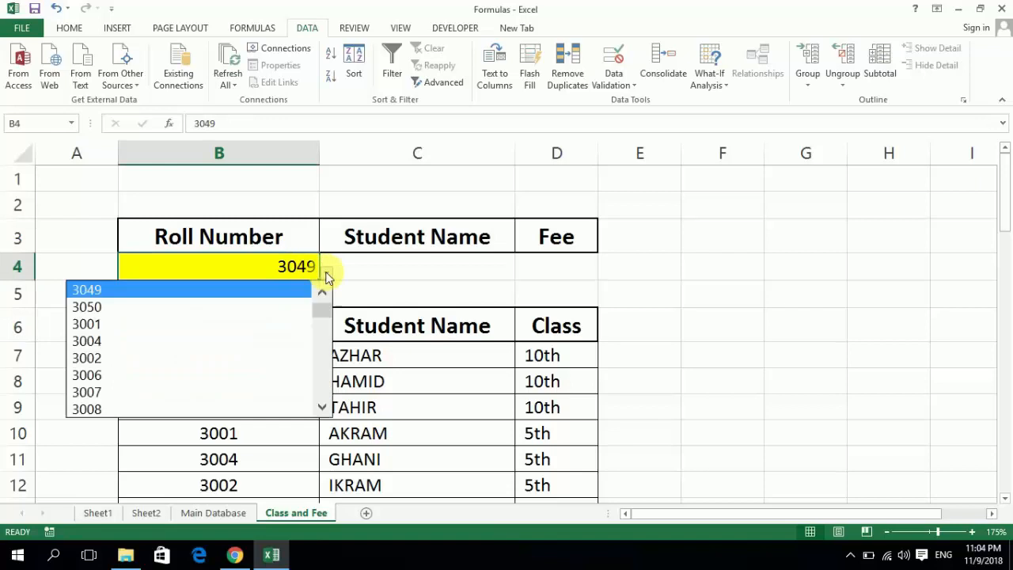
pyautogui.click(281, 307)
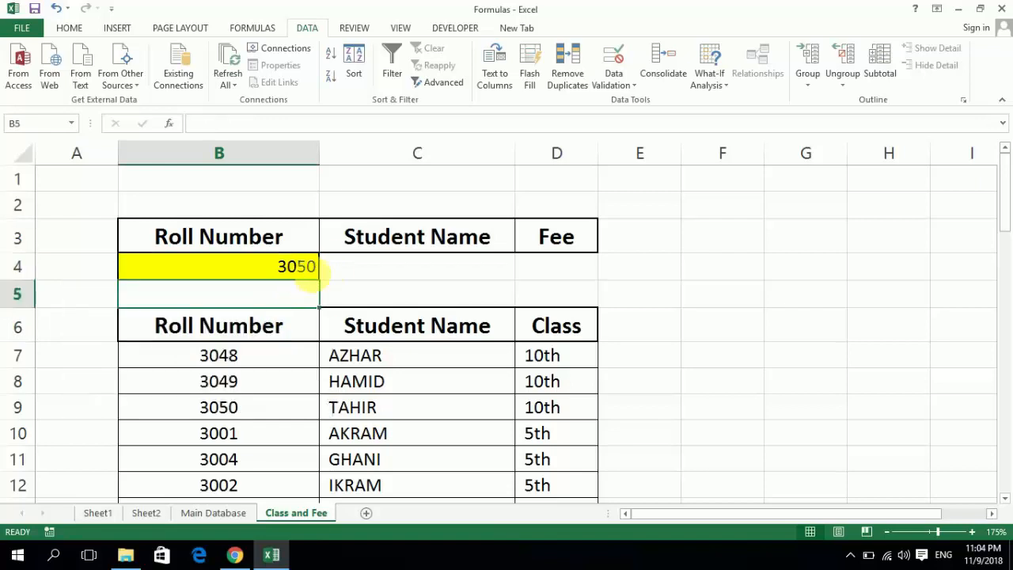
# Step: Narrow column B slightly, and start a VLOOKUP formula in C4 with B4 as the lookup value
pyautogui.click(341, 268)
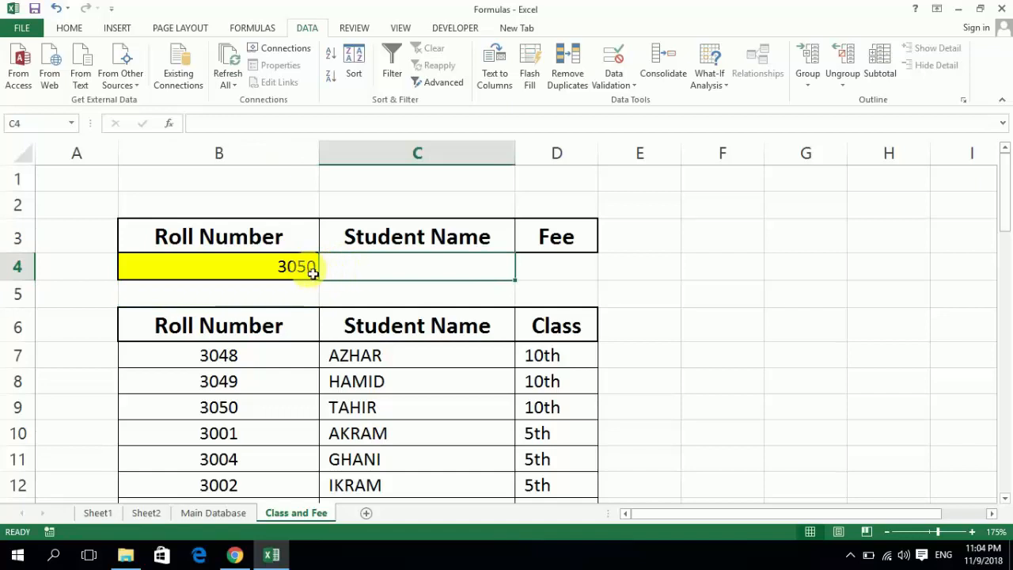
pyautogui.moveTo(319, 153); pyautogui.dragTo(294, 153)
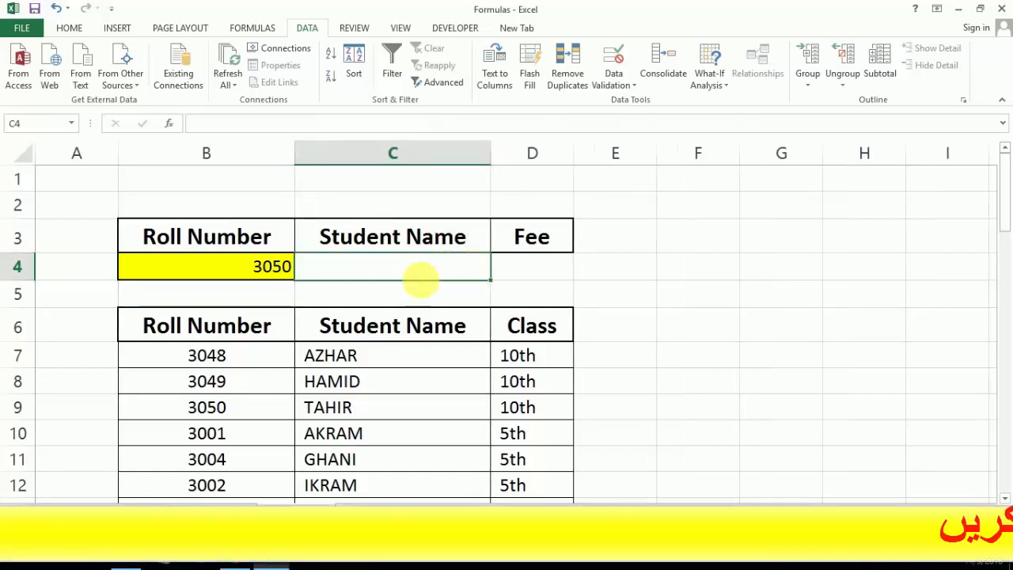
pyautogui.write('=')
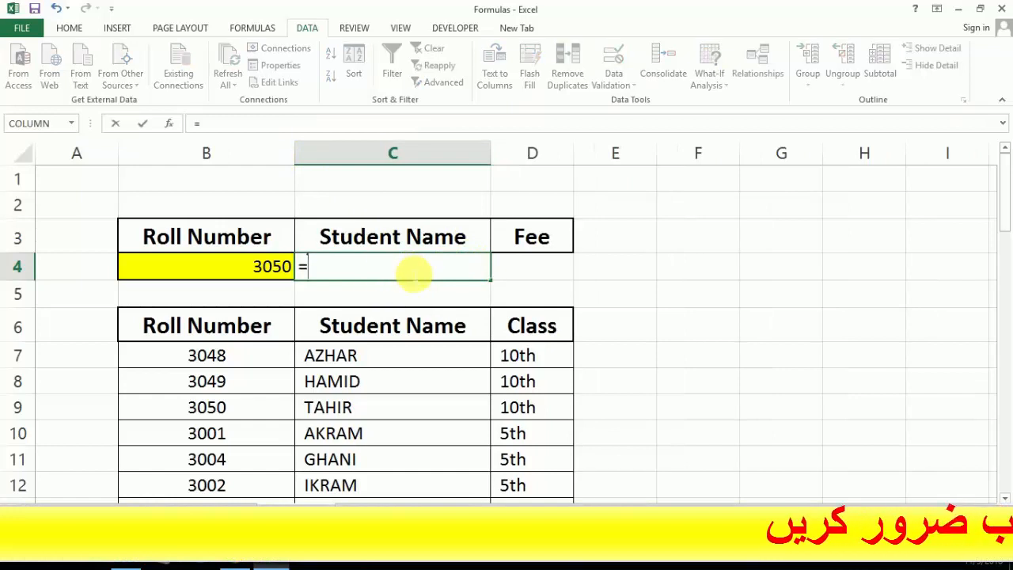
pyautogui.write('vlooku')
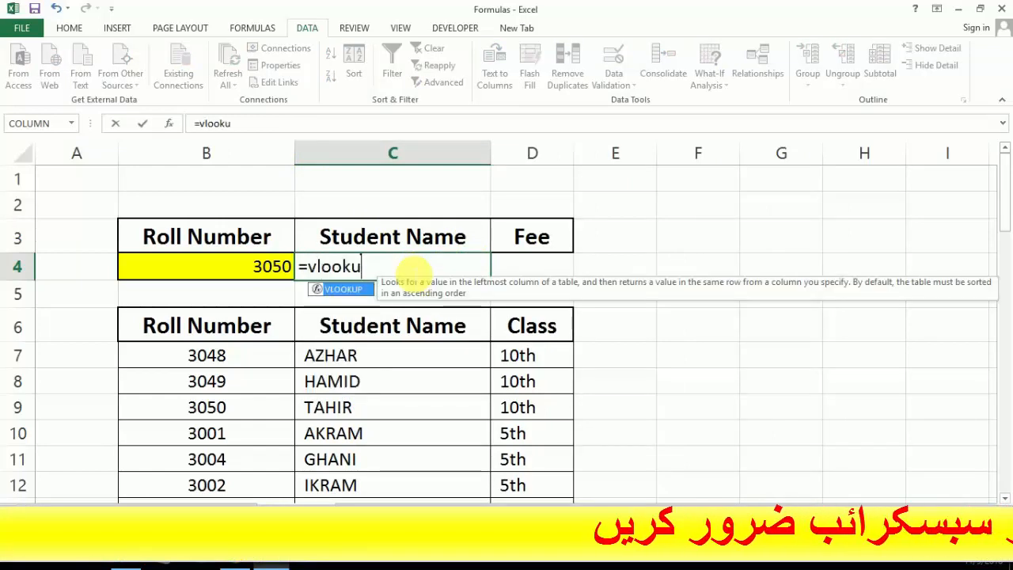
pyautogui.write('p(')
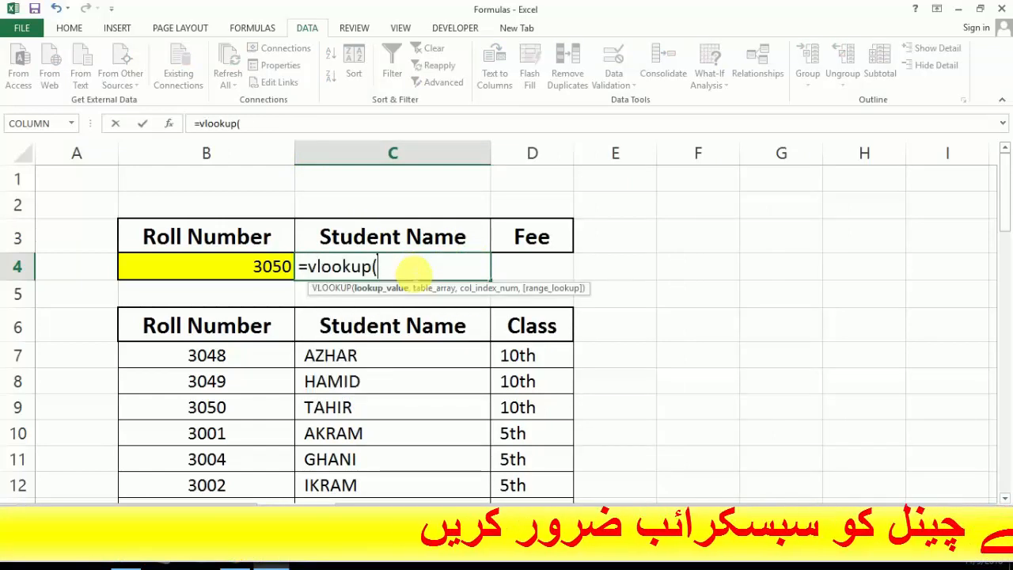
pyautogui.press('Left')
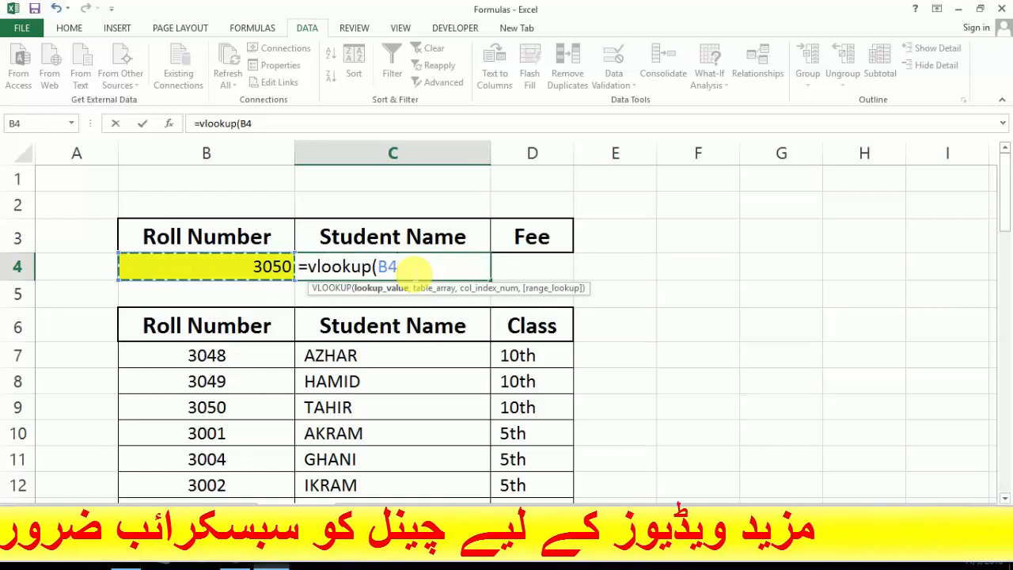
pyautogui.write(',')
# Step: Set the table array of the C4 VLOOKUP formula to 'Main Database'!B3:E53, from the Roll Number header to the last Fee
pyautogui.click(238, 512)
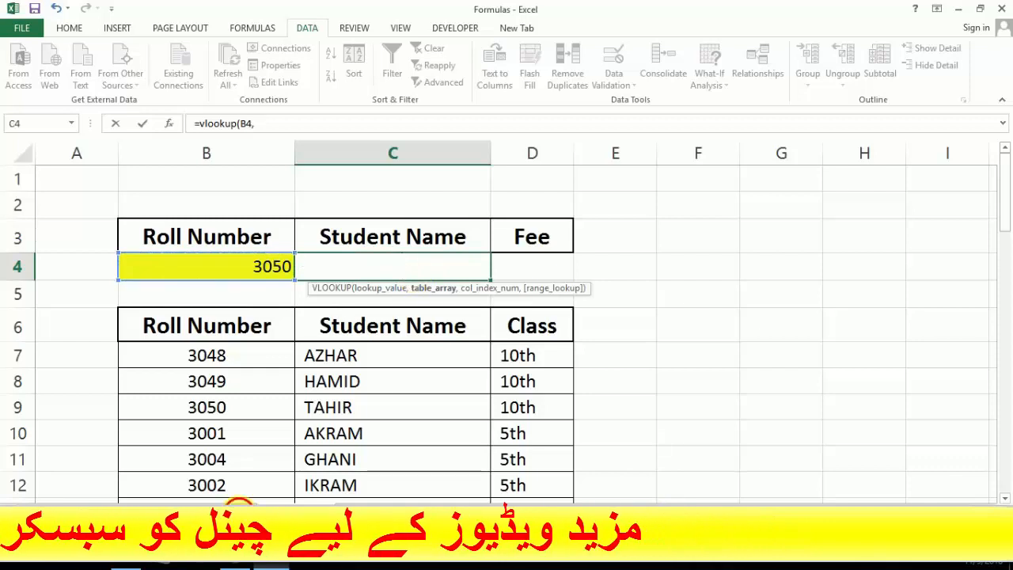
pyautogui.click(203, 256)
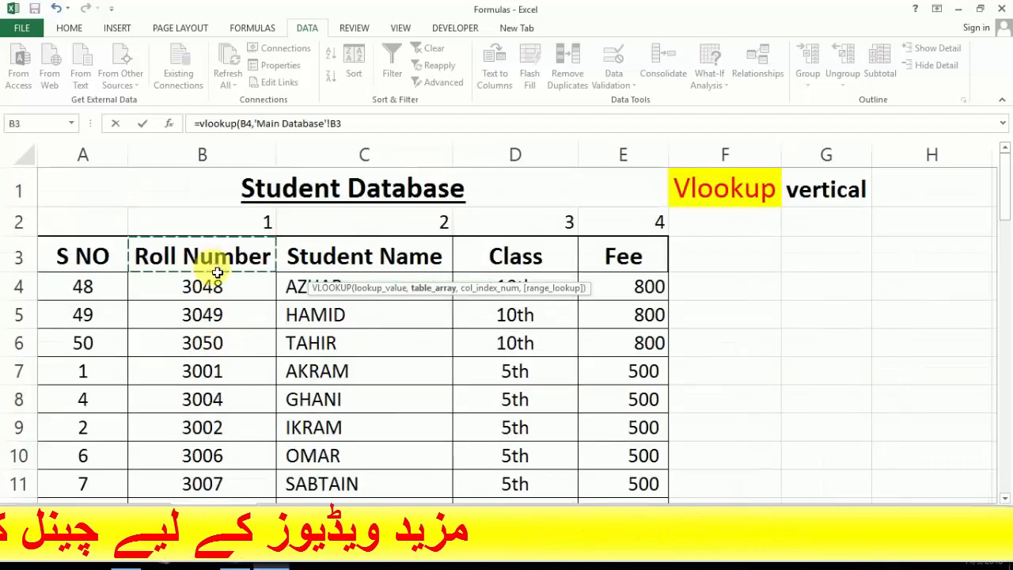
pyautogui.hotkey('shift', 'Right')
pyautogui.hotkey('shift', 'Right')
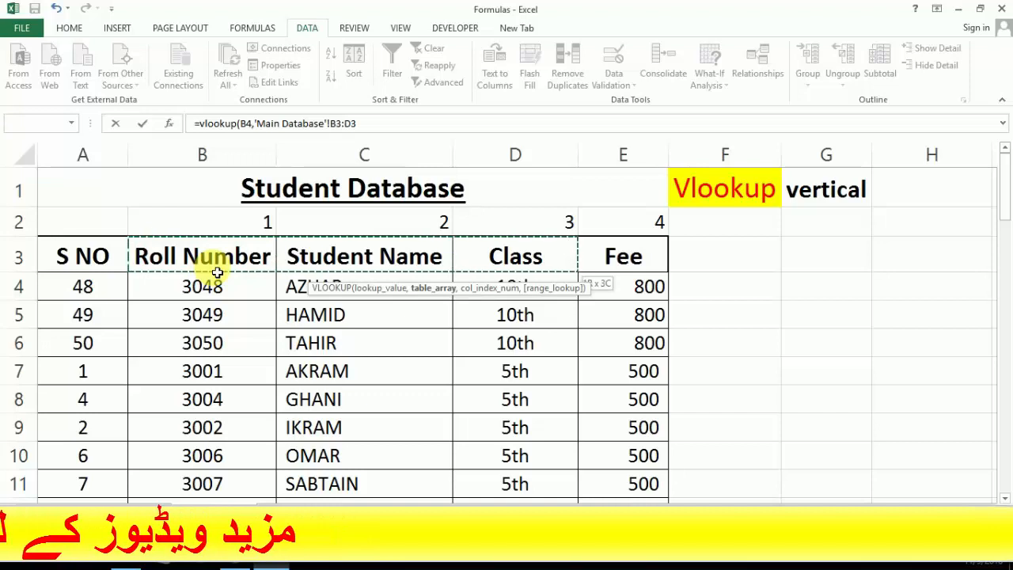
pyautogui.hotkey('shift', 'Right')
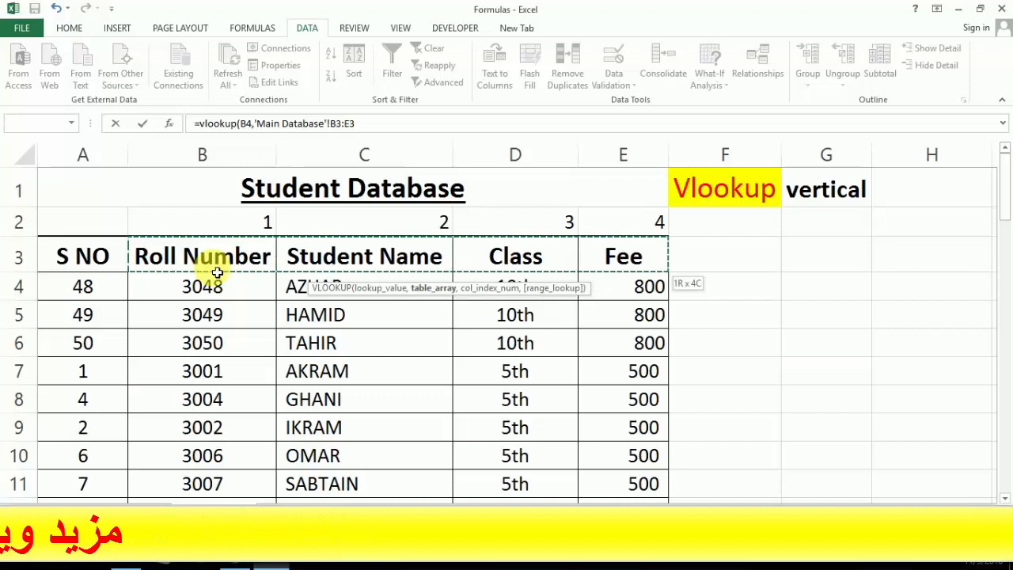
pyautogui.hotkey('ctrl', 'shift', 'Down')
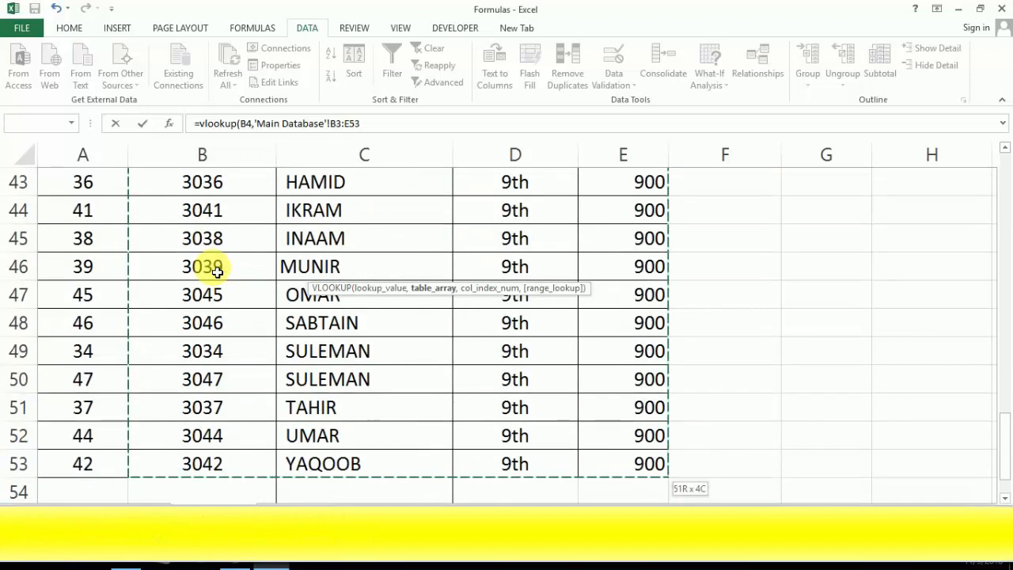
pyautogui.write(',')
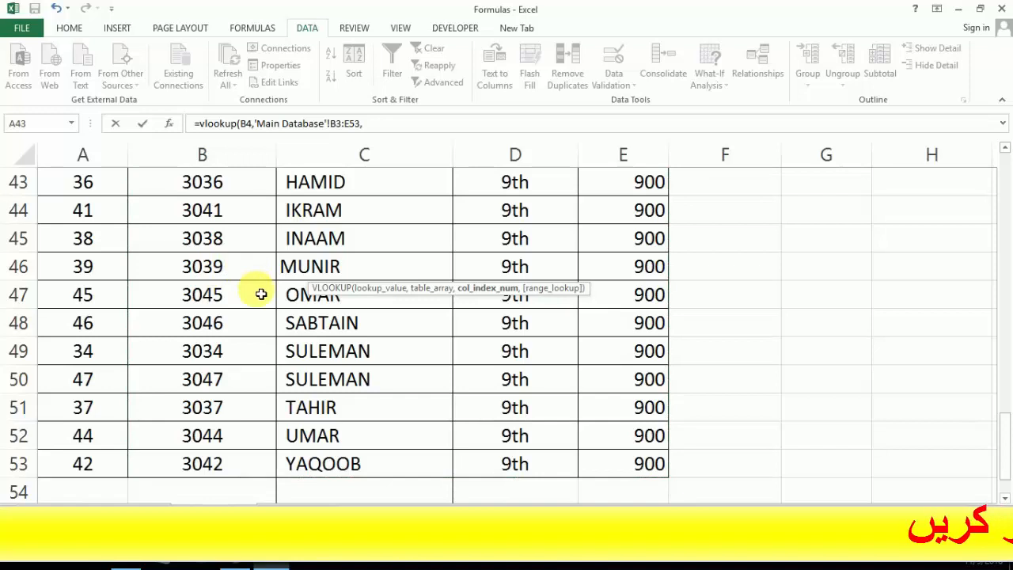
# Step: Complete the C4 VLOOKUP formula with column index 2 for the student name and an empty range_lookup argument
pyautogui.scroll(11, 261, 294)
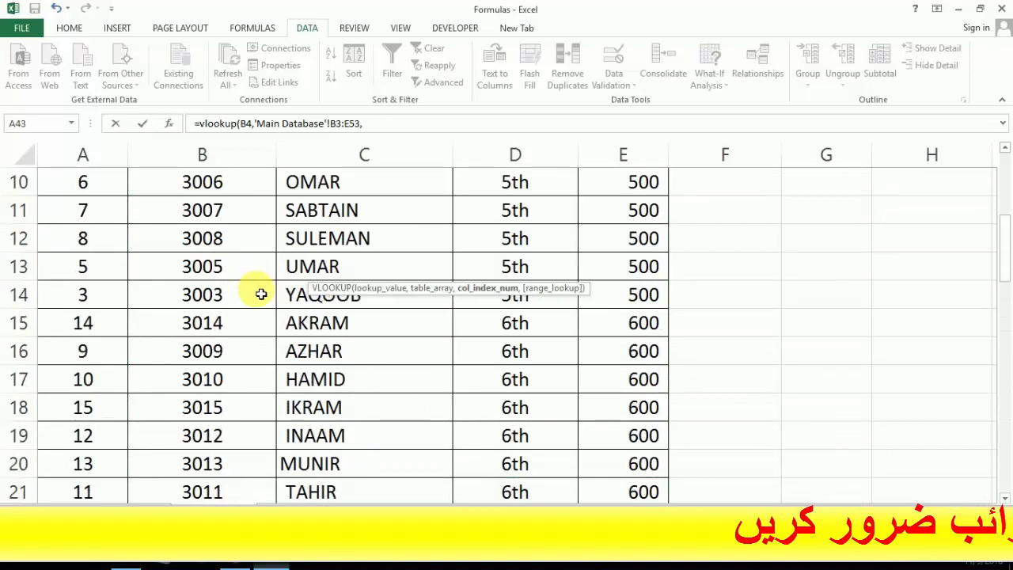
pyautogui.scroll(2, 261, 294)
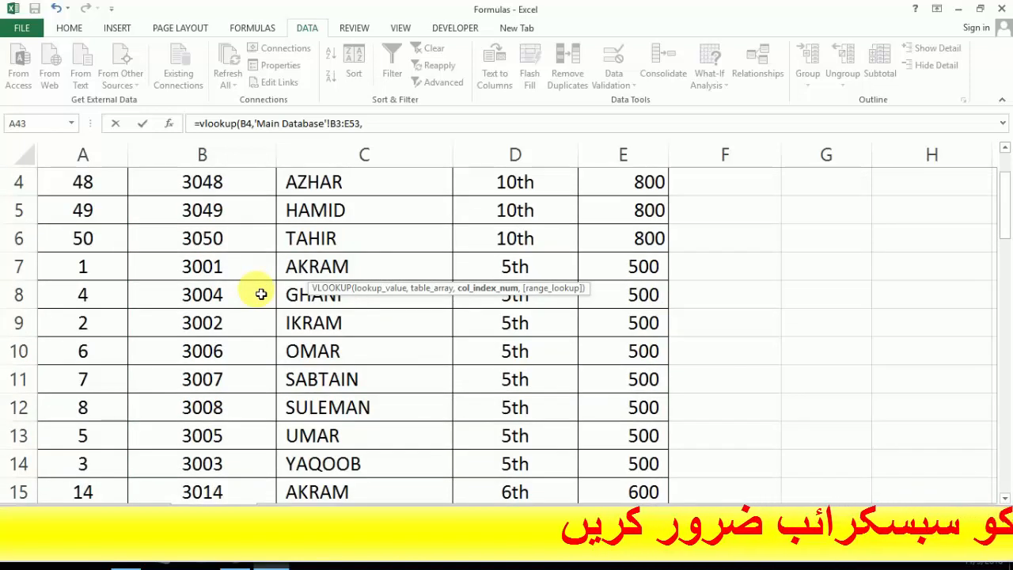
pyautogui.scroll(1, 261, 294)
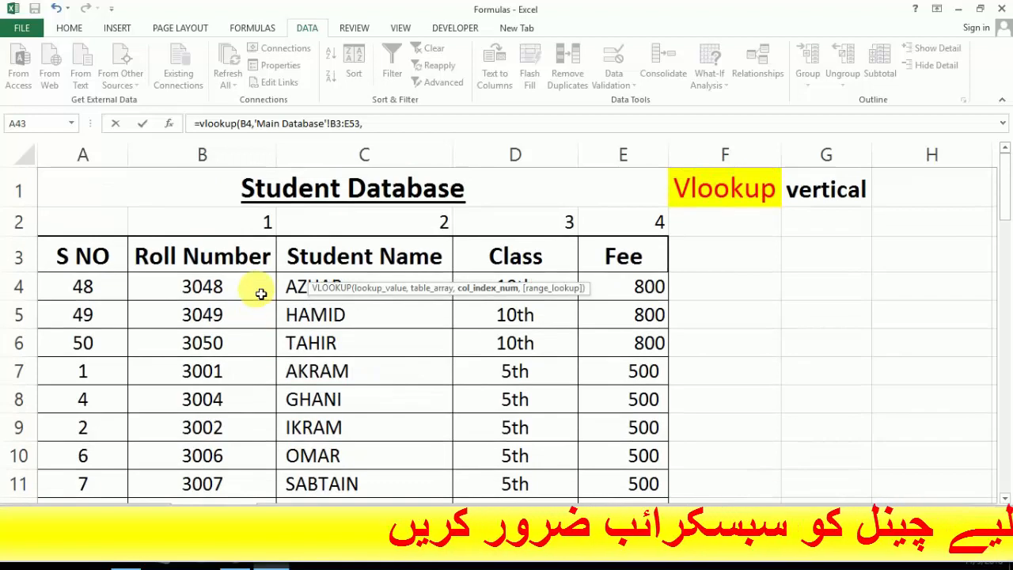
pyautogui.write('2,')
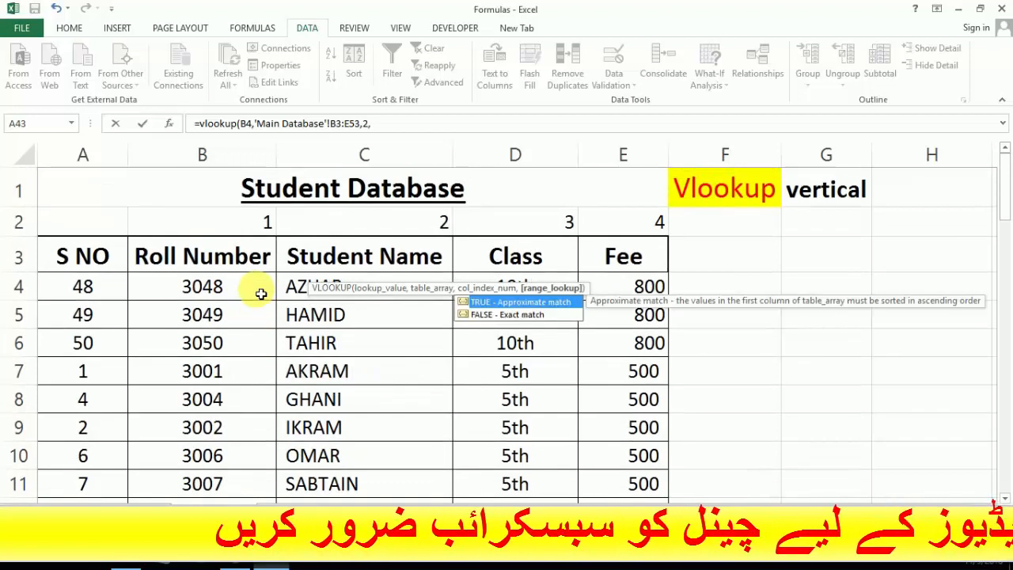
pyautogui.write('0')
pyautogui.press('Return')
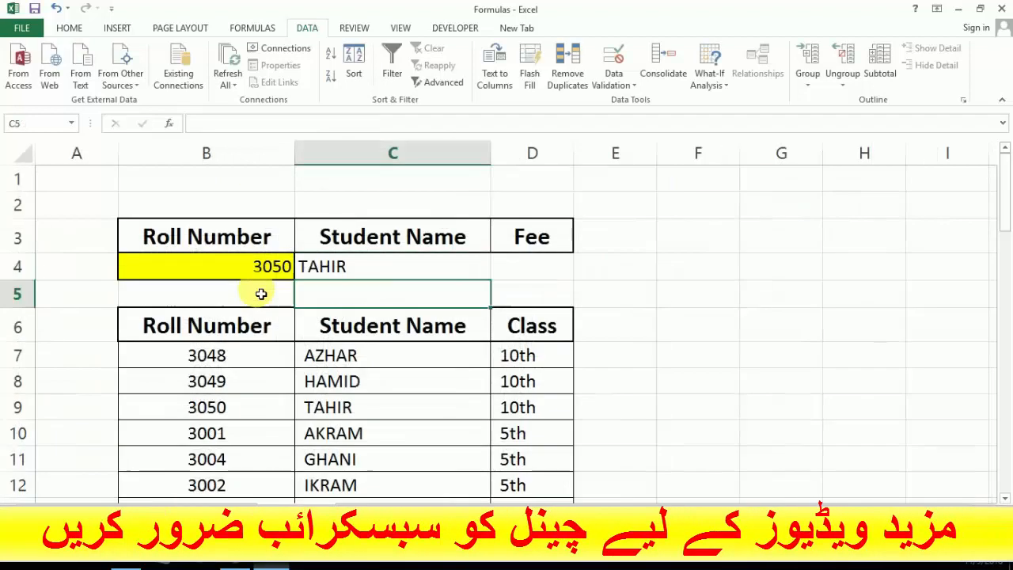
# Step: Make the references in C4's VLOOKUP formula absolute, as $B$4 and 'Main Database'!$B$3:$E$53
pyautogui.press('Up')
pyautogui.press('Left')
pyautogui.press('Right')
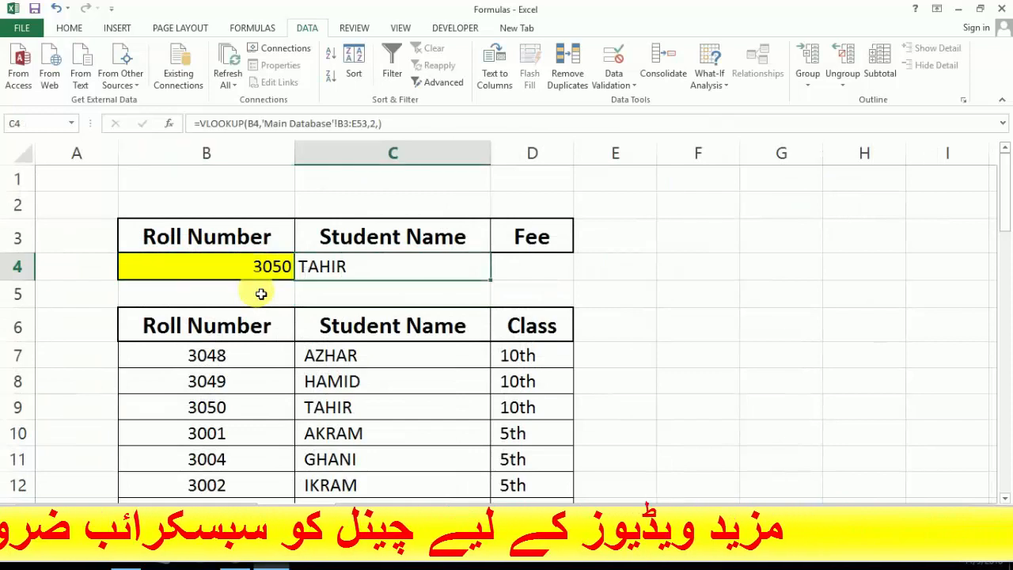
pyautogui.press('F2')
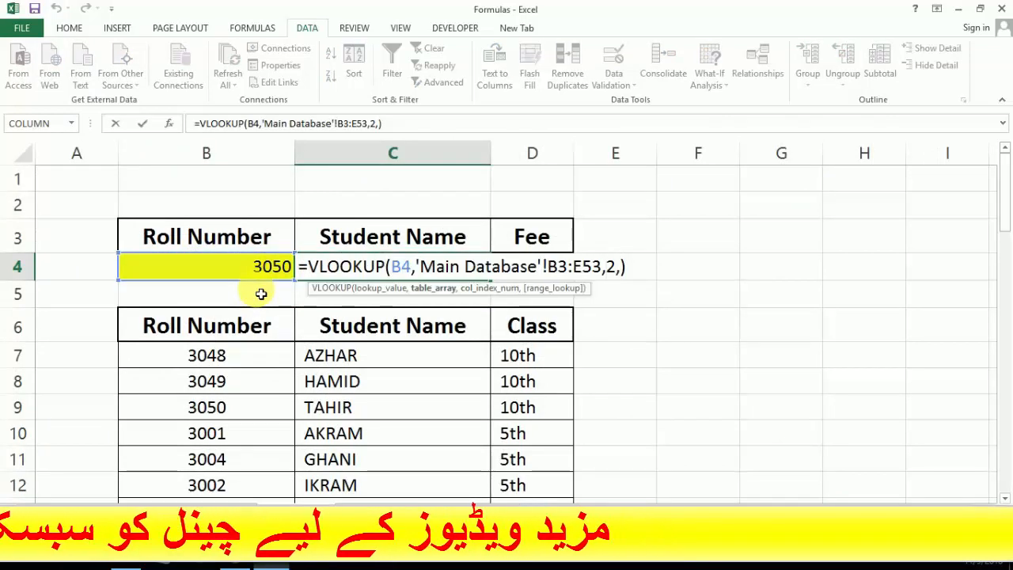
pyautogui.press('Left')
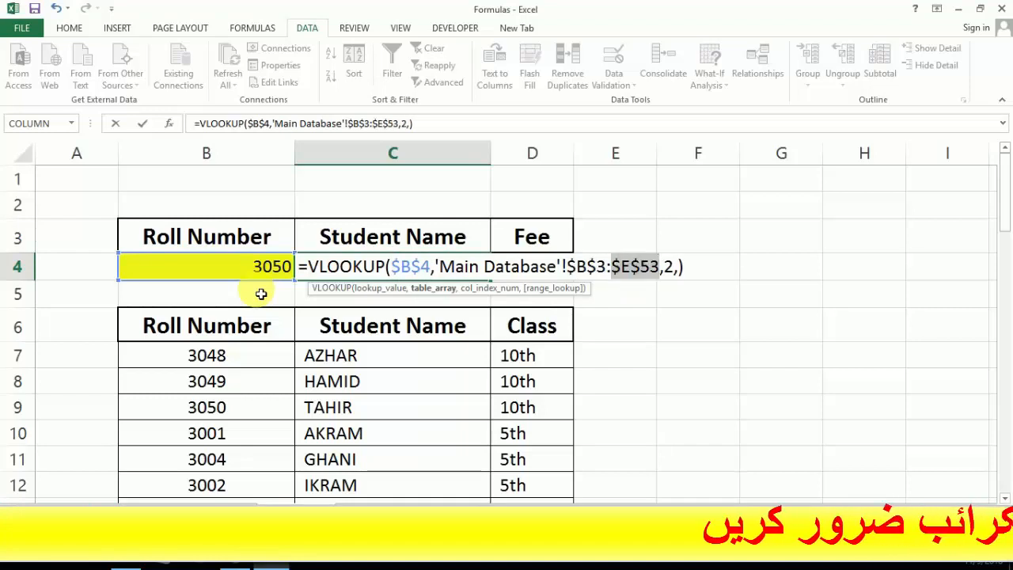
pyautogui.press('Return')
pyautogui.press('Up')
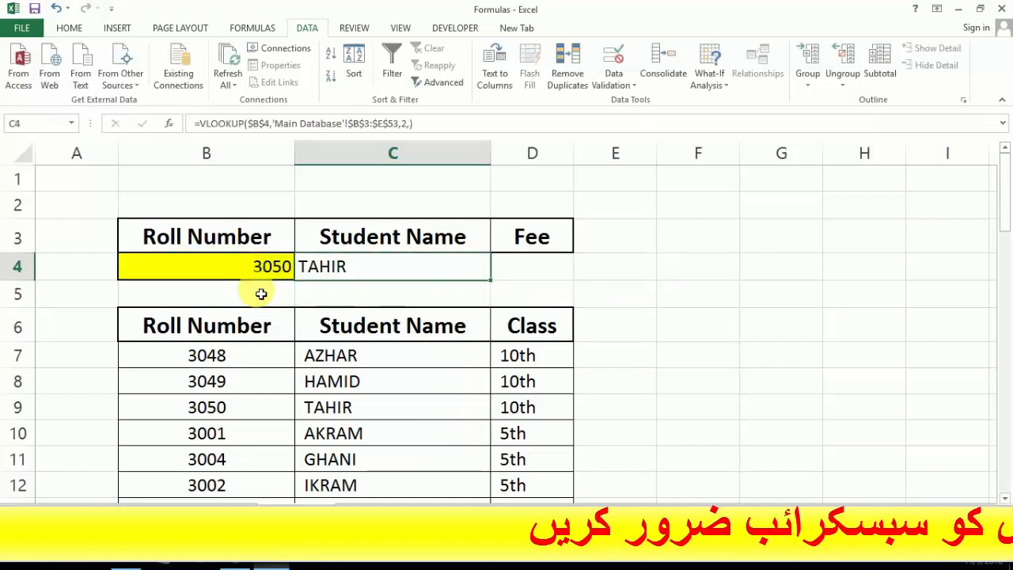
# Step: Copy the VLOOKUP formula from C4 into Fee cell D4
pyautogui.hotkey('ctrl', 'c')
pyautogui.press('Right')
pyautogui.press('Return')
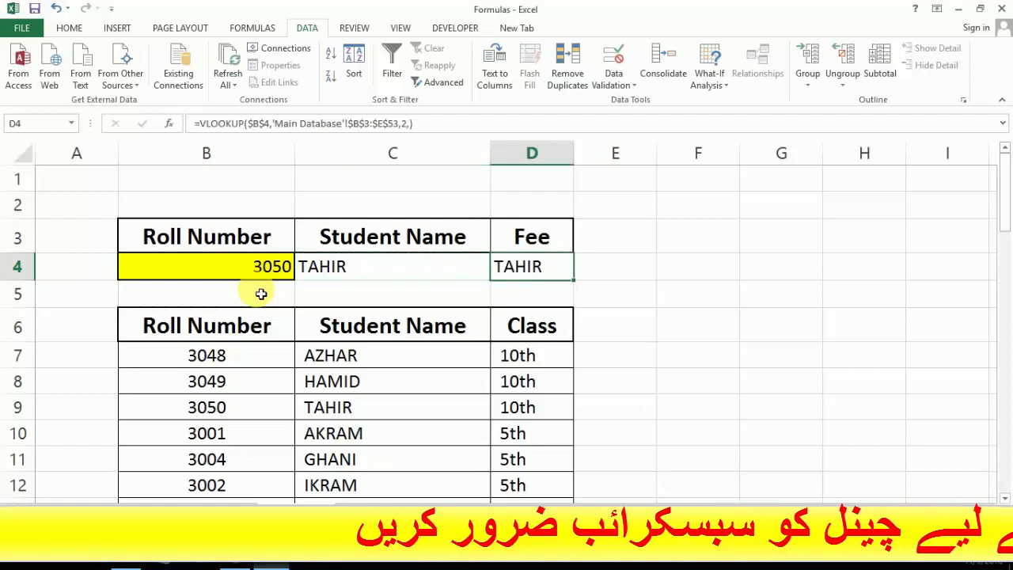
pyautogui.press('F2')
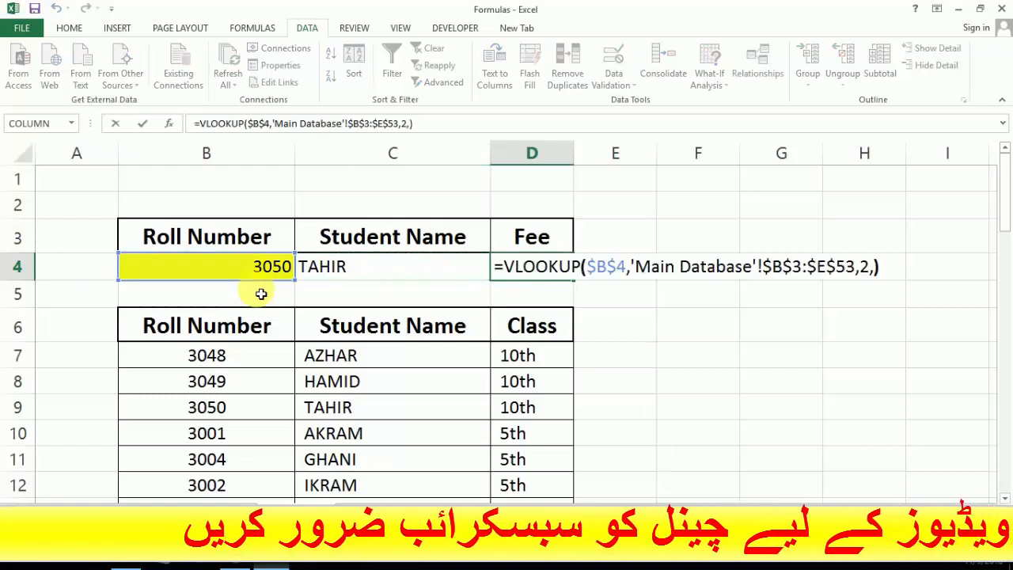
pyautogui.press('Left')
pyautogui.press('Left')
pyautogui.hotkey('shift', 'Left')
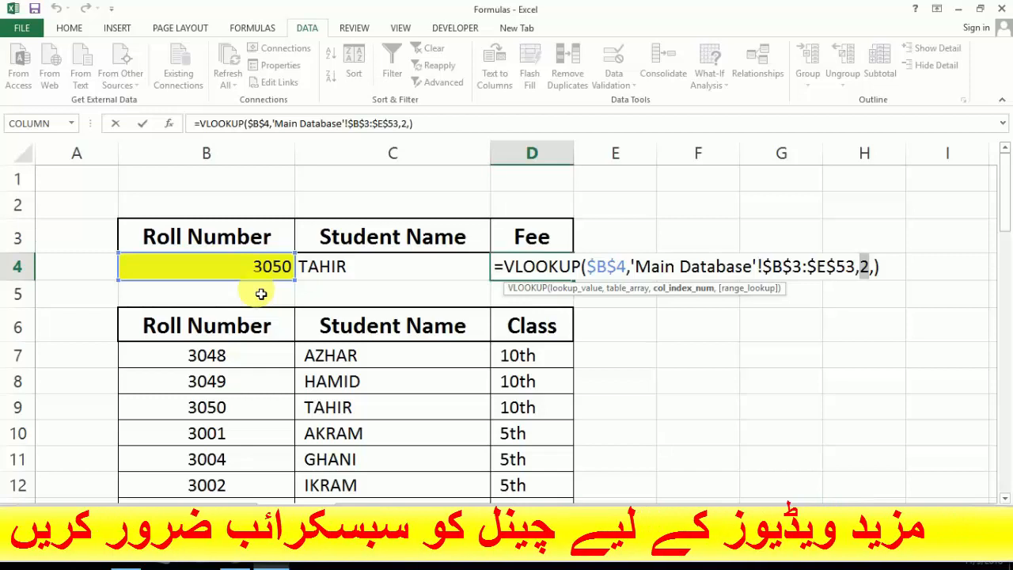
pyautogui.press('Escape')
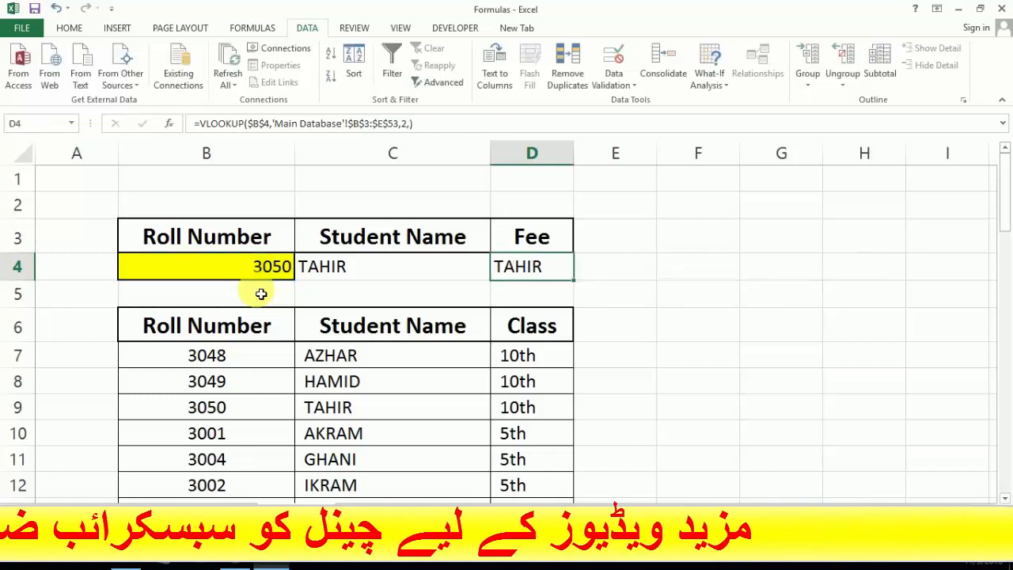
# Step: Check the Fee column's index number on the Main Database sheet, and set D4's VLOOKUP column index to 4
pyautogui.click(229, 510)
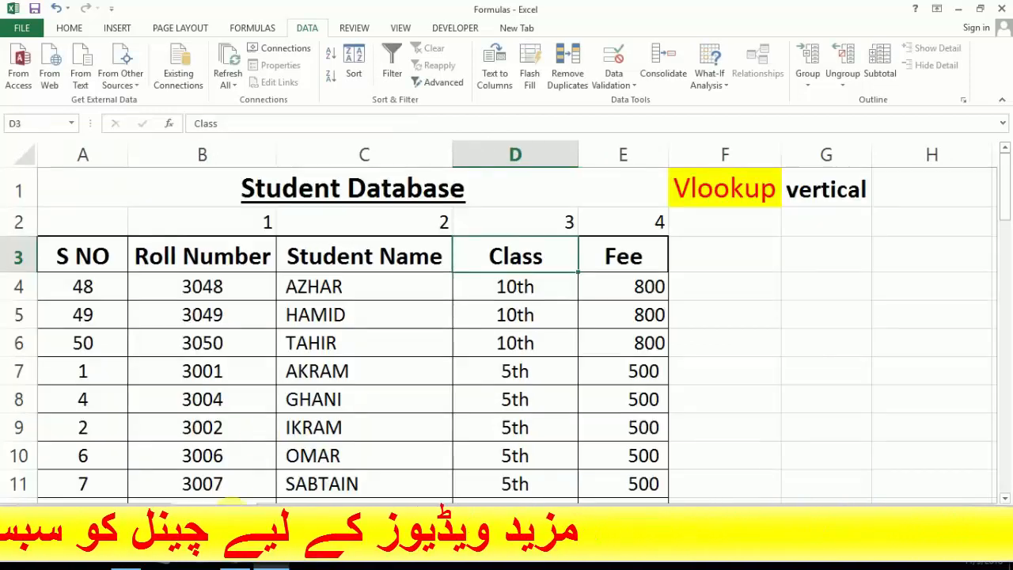
pyautogui.click(585, 245)
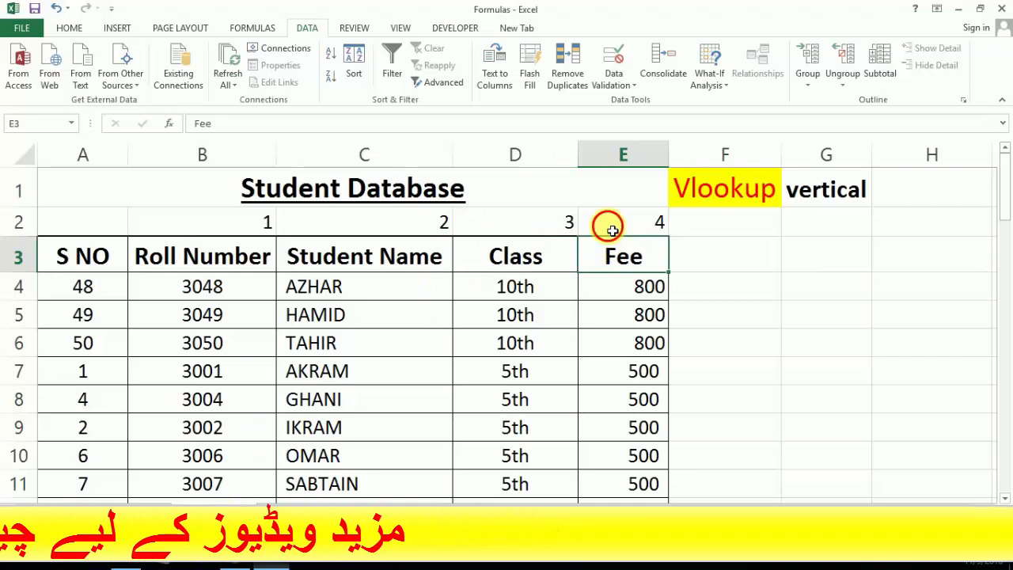
pyautogui.click(611, 228)
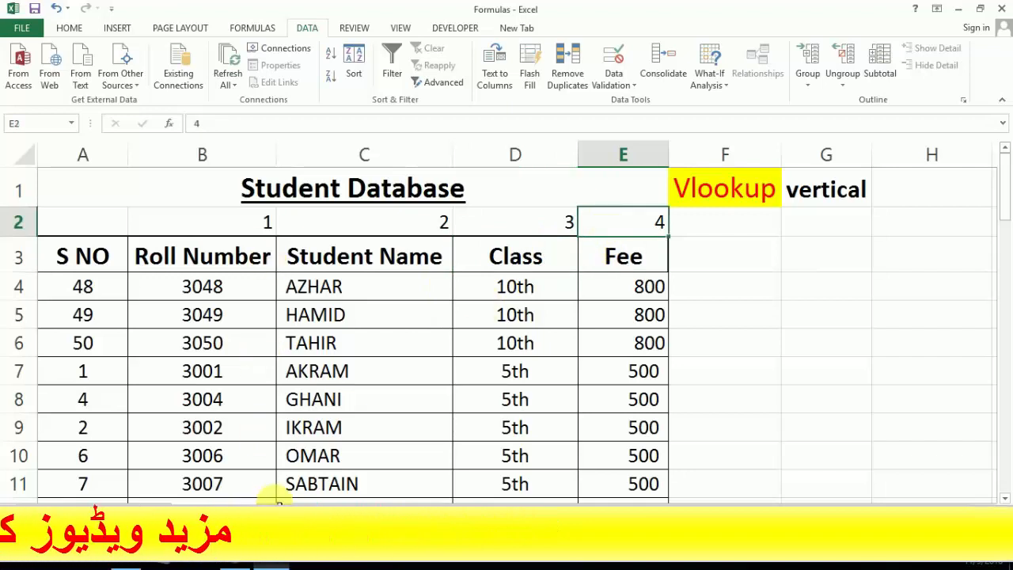
pyautogui.click(276, 504)
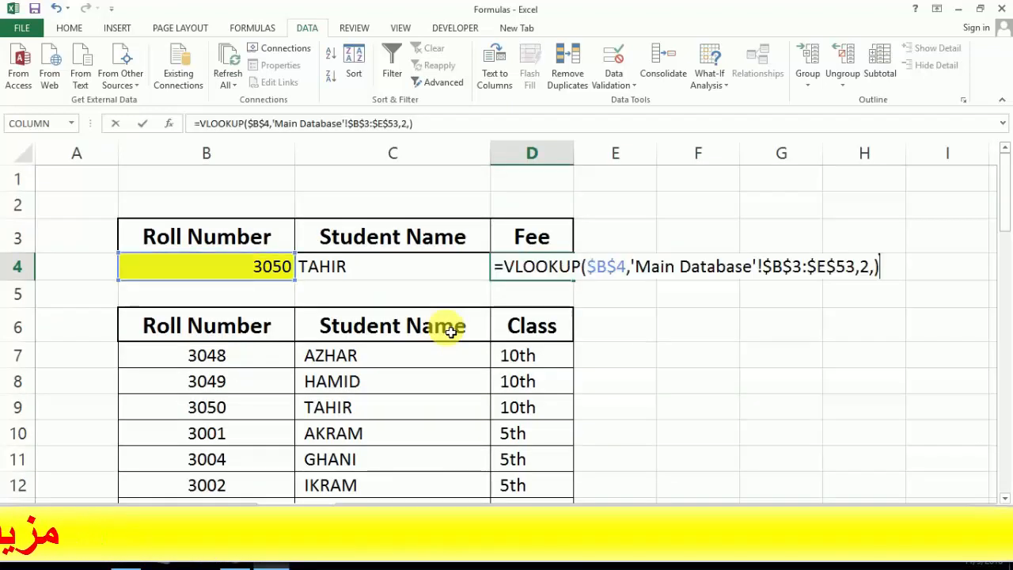
pyautogui.press('Left')
pyautogui.press('Left')
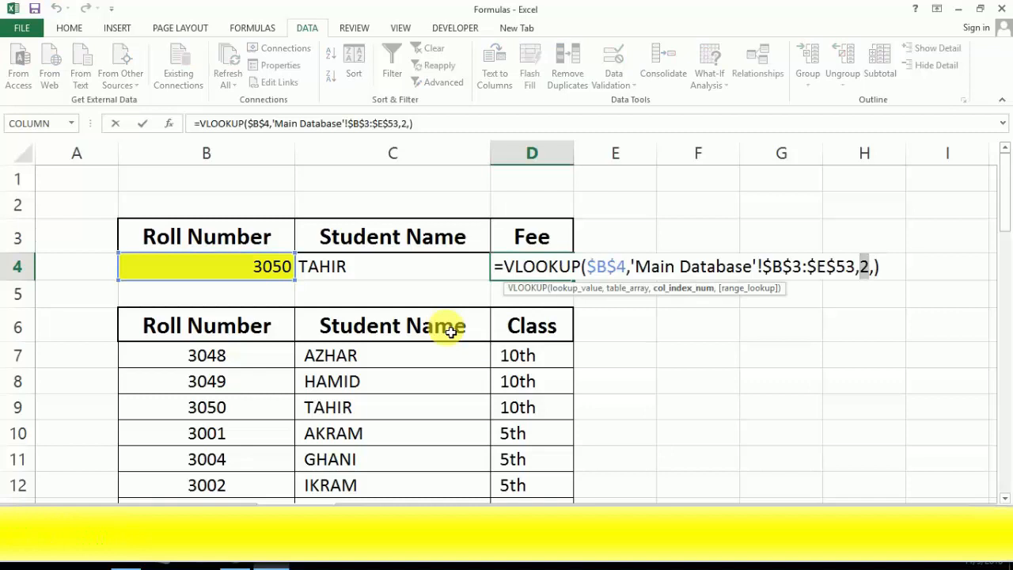
pyautogui.press('Return')
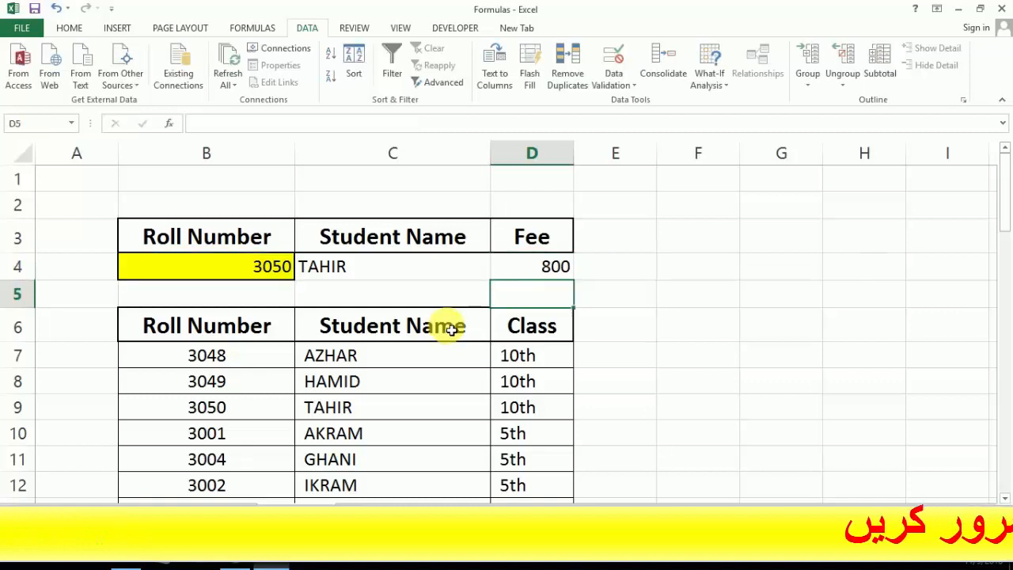
# Step: Pick roll numbers 3004, 3006 and finally 3014 from B4's drop-down list, and check the name and fee lookups in C4 and D4
pyautogui.click(286, 268)
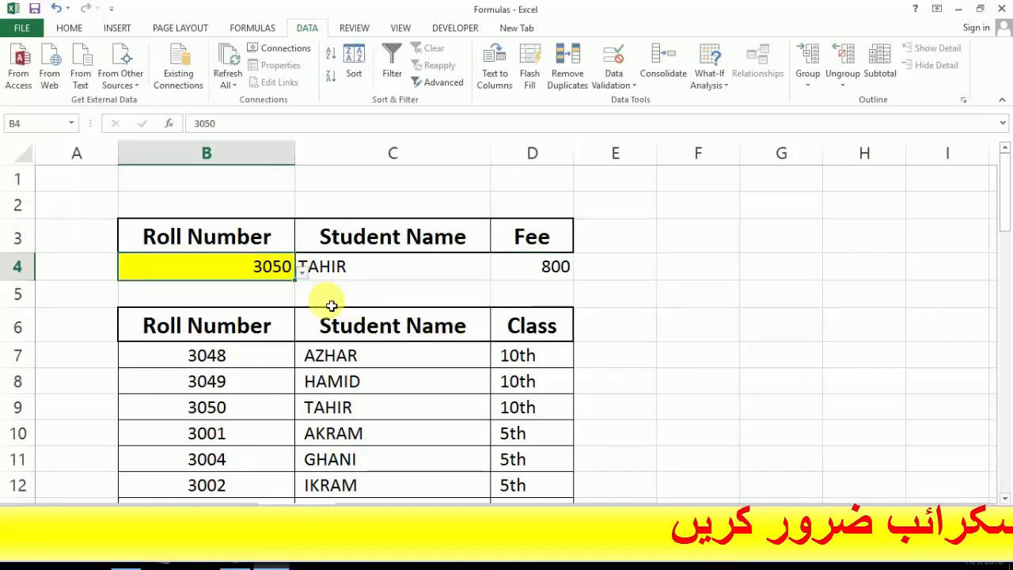
pyautogui.click(302, 272)
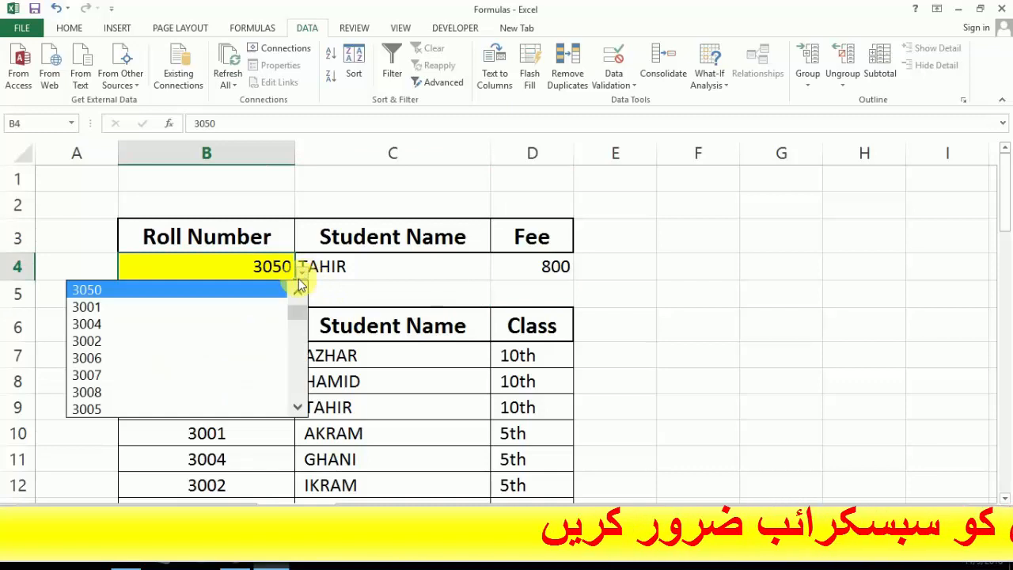
pyautogui.click(257, 328)
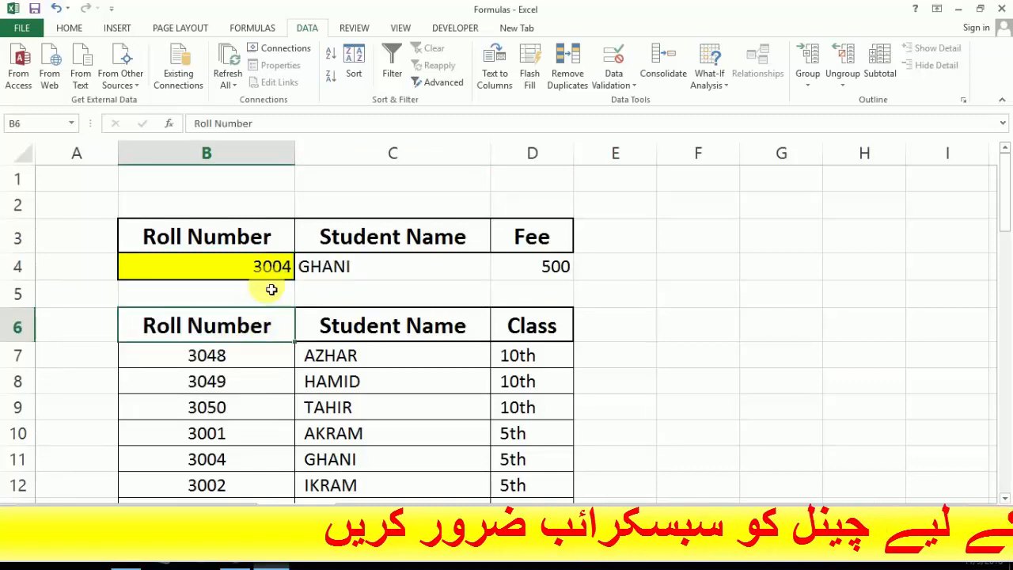
pyautogui.click(301, 272)
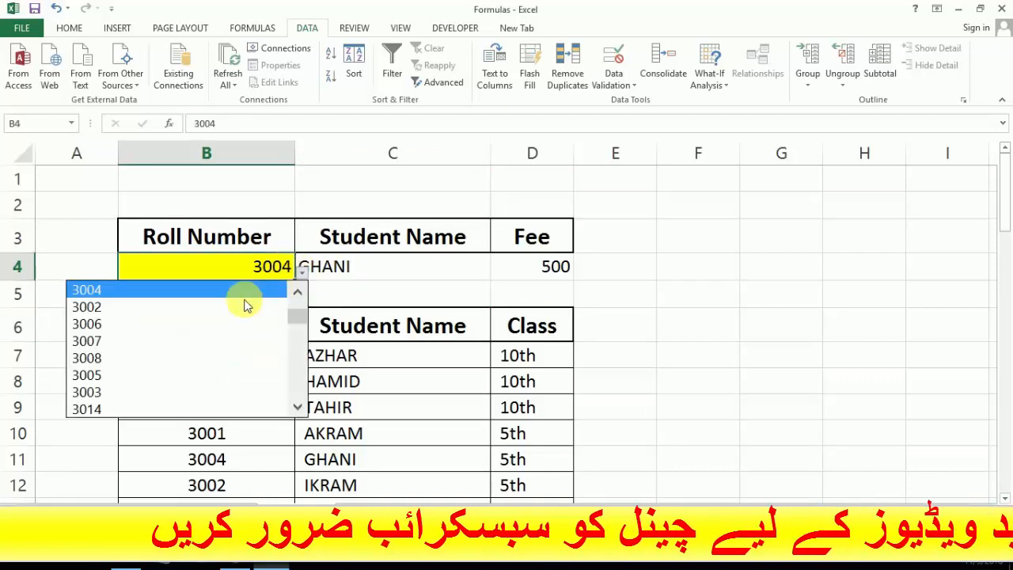
pyautogui.click(228, 323)
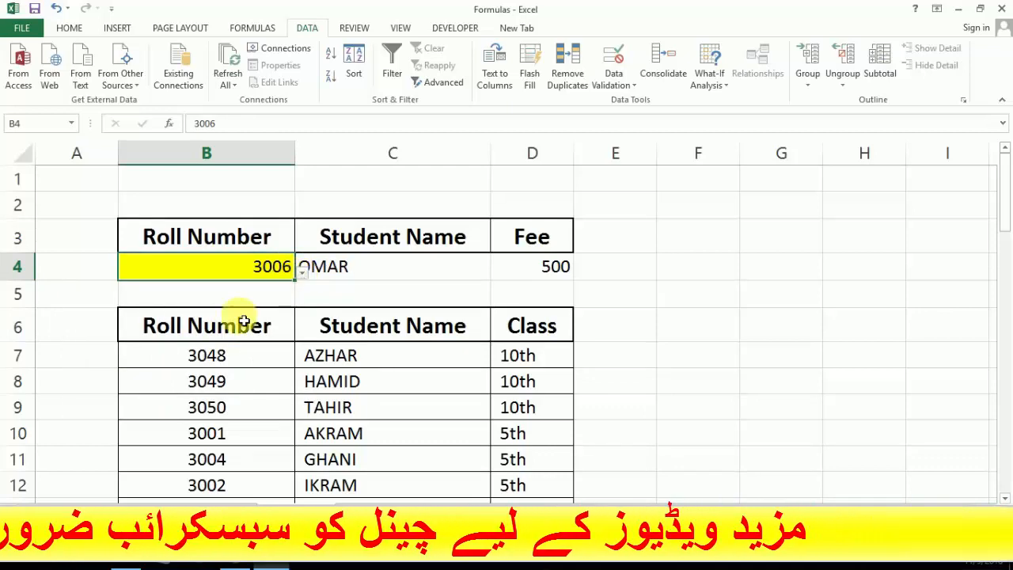
pyautogui.click(302, 272)
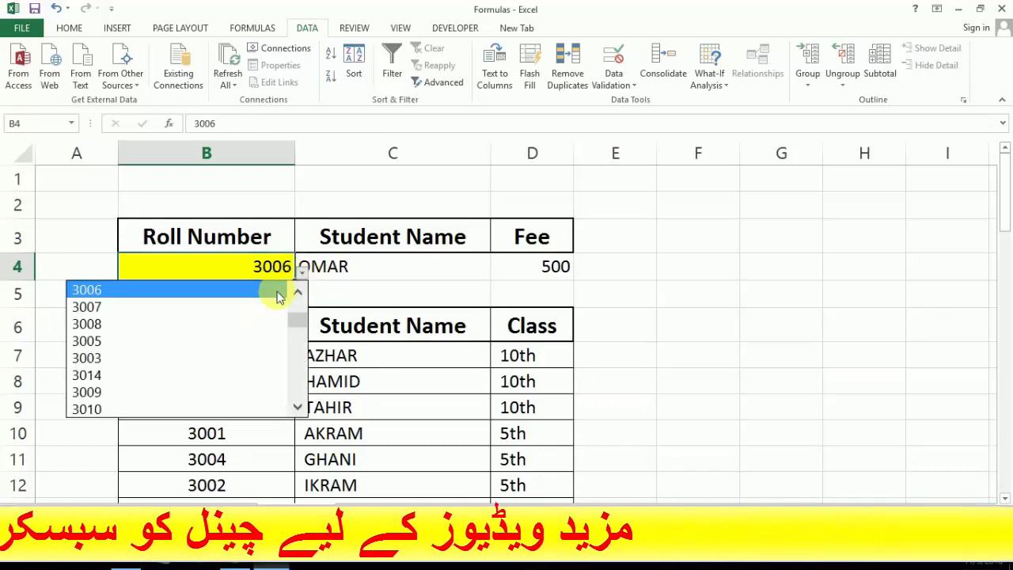
pyautogui.click(222, 374)
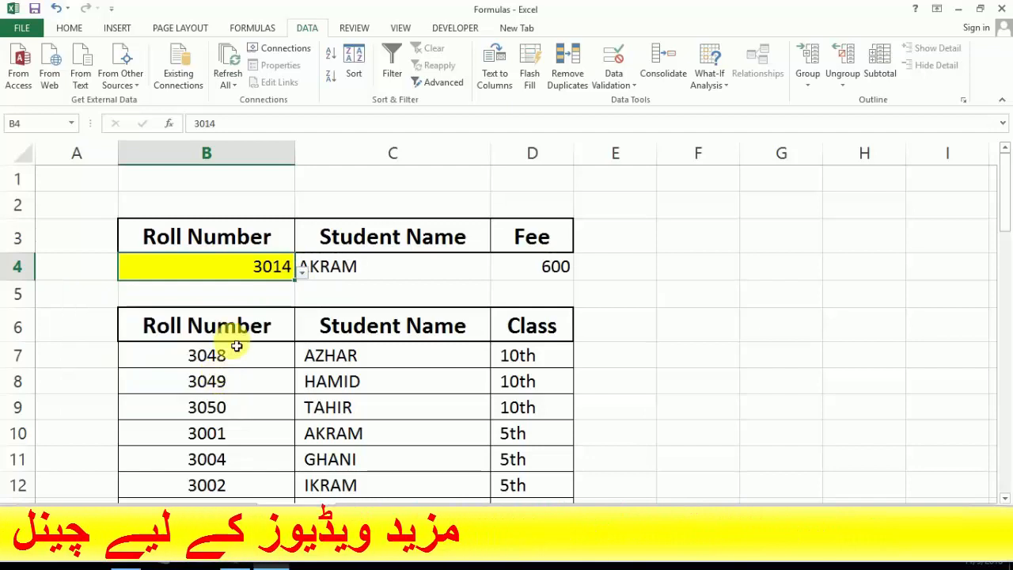
pyautogui.click(377, 266)
pyautogui.click(562, 276)
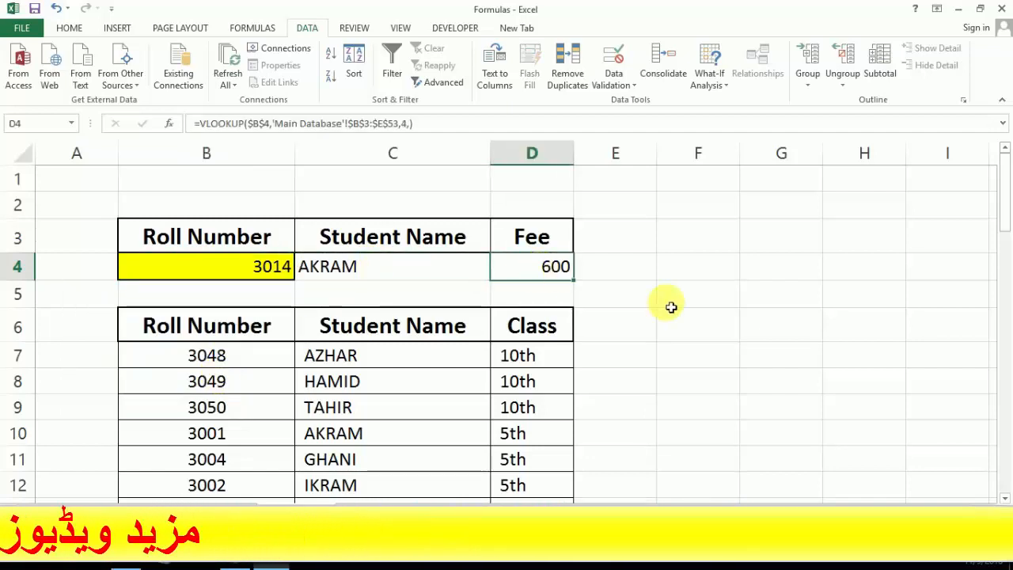